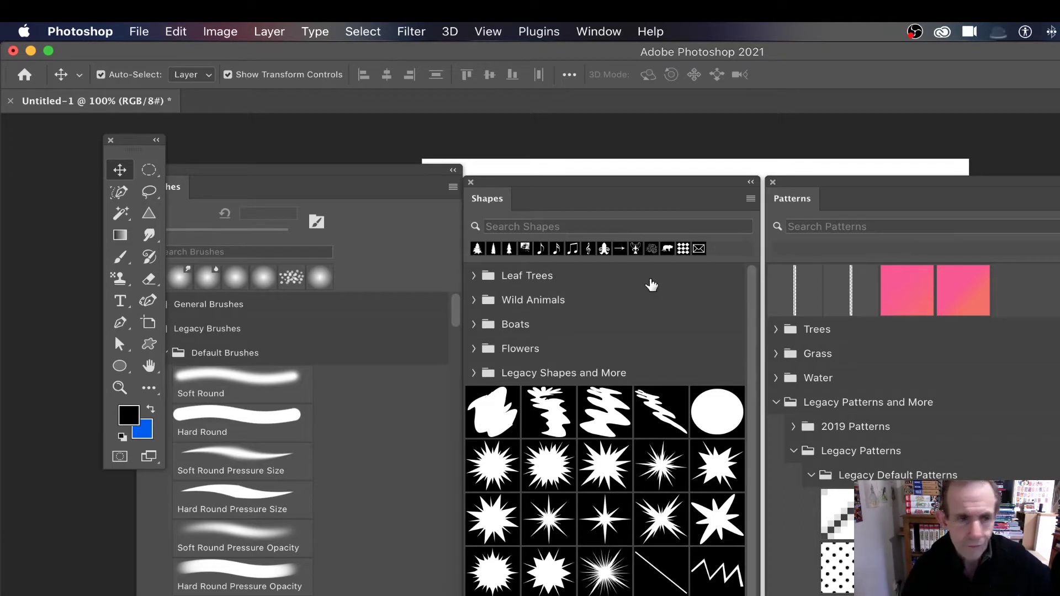
- Bring the Brushes panel in front of the Shapes panel
left_click(597, 35)
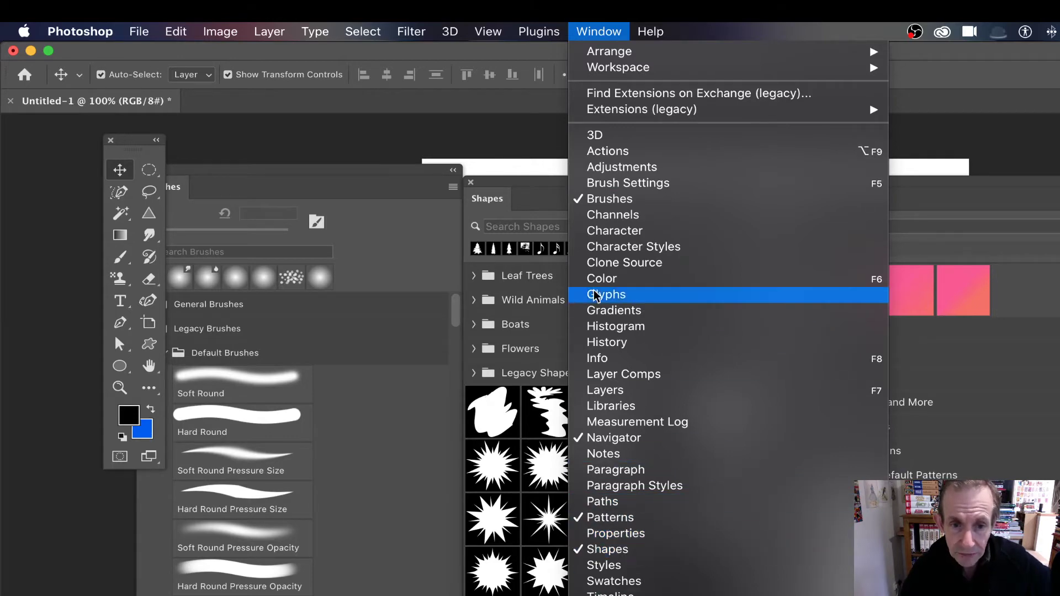
left_click(448, 331)
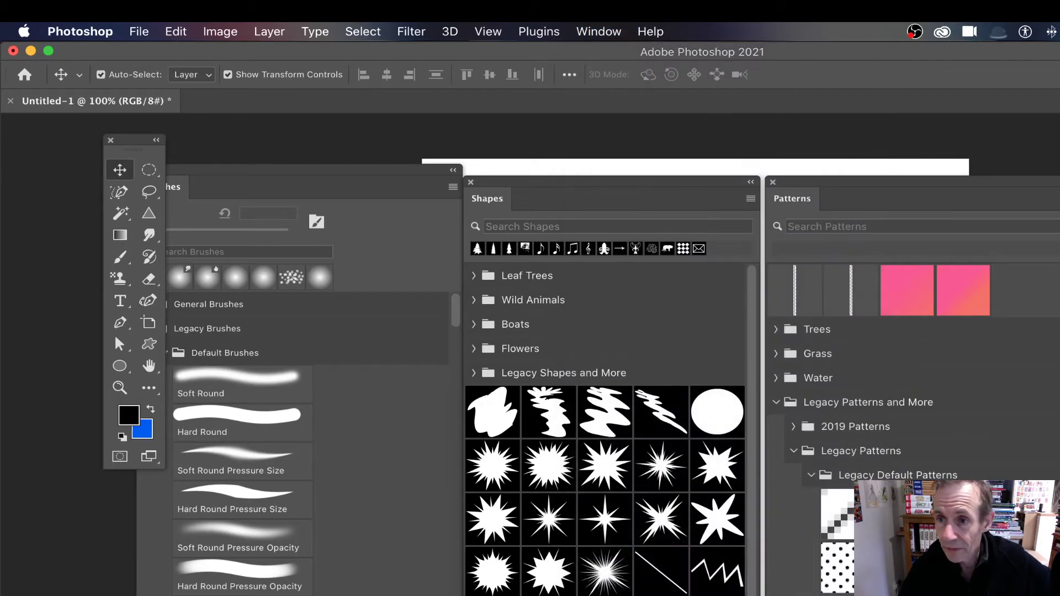
left_click_drag(362, 172, 413, 153)
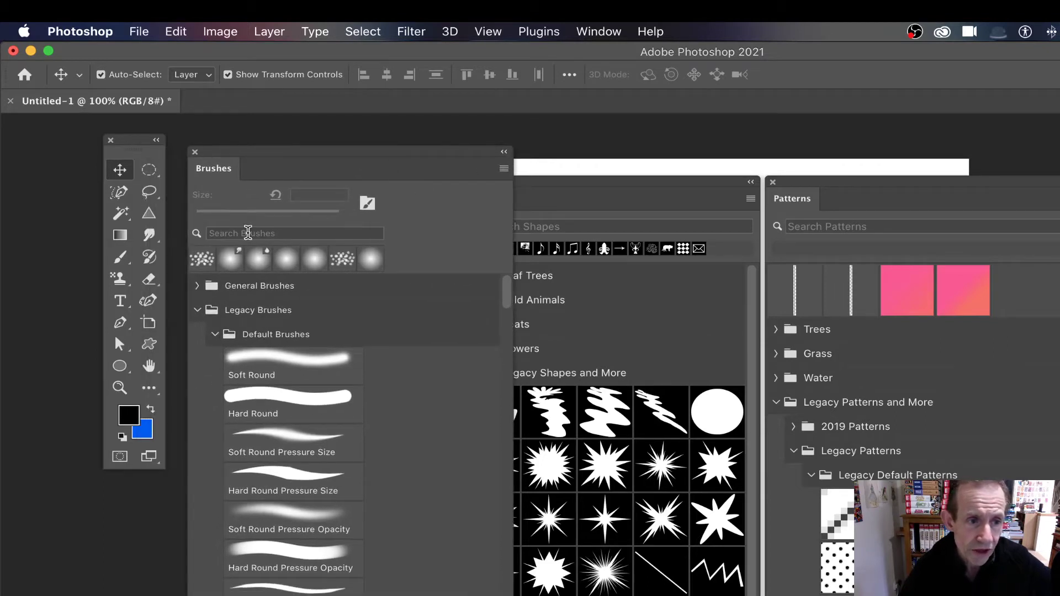
- Select the Soft Round brush, then filter the brush presets by 'soft'
left_click(248, 233)
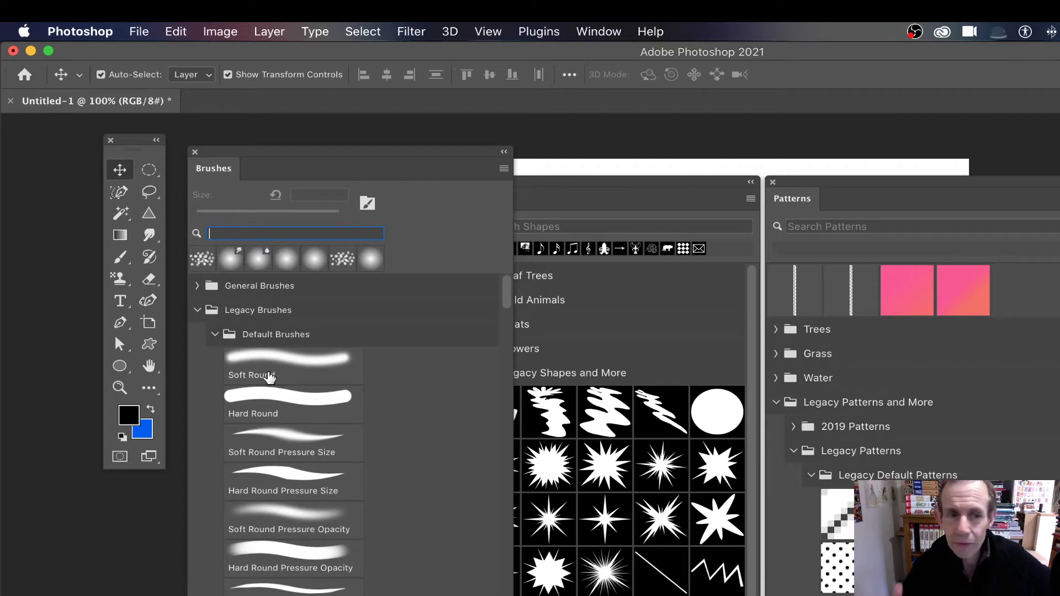
left_click(270, 377)
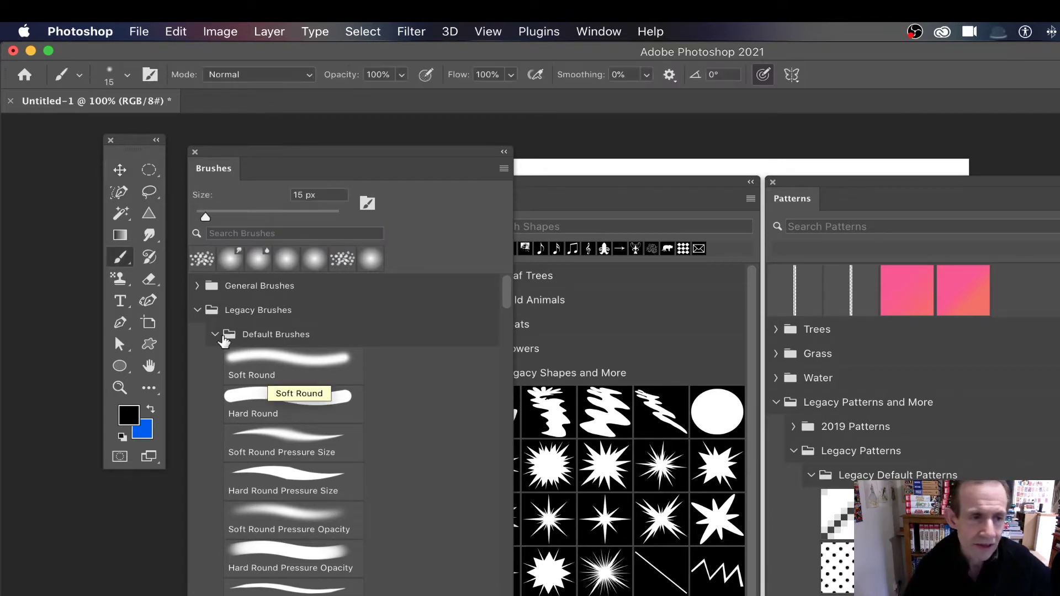
left_click(225, 234)
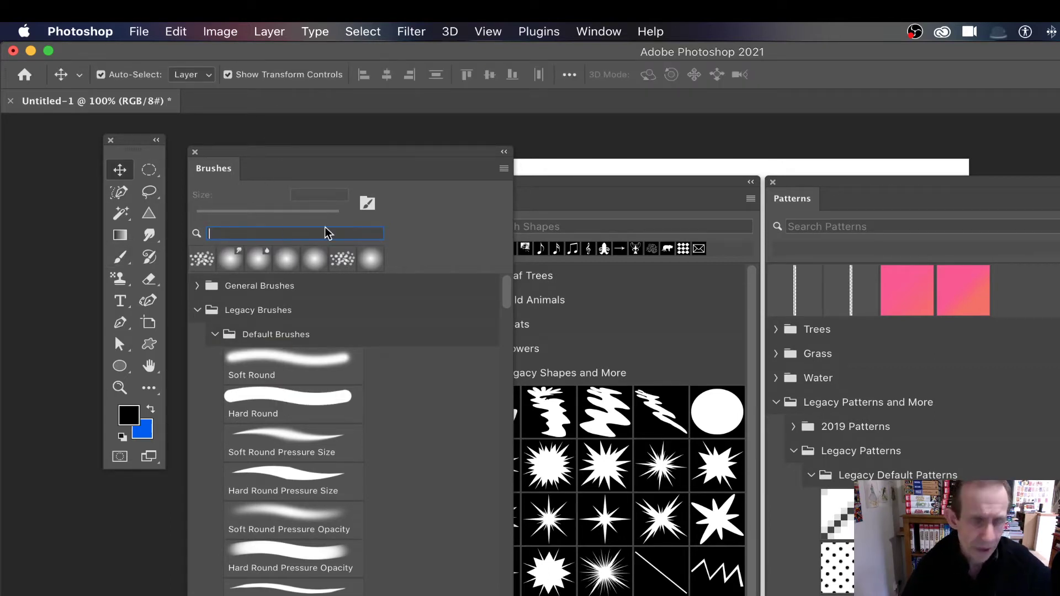
type("so")
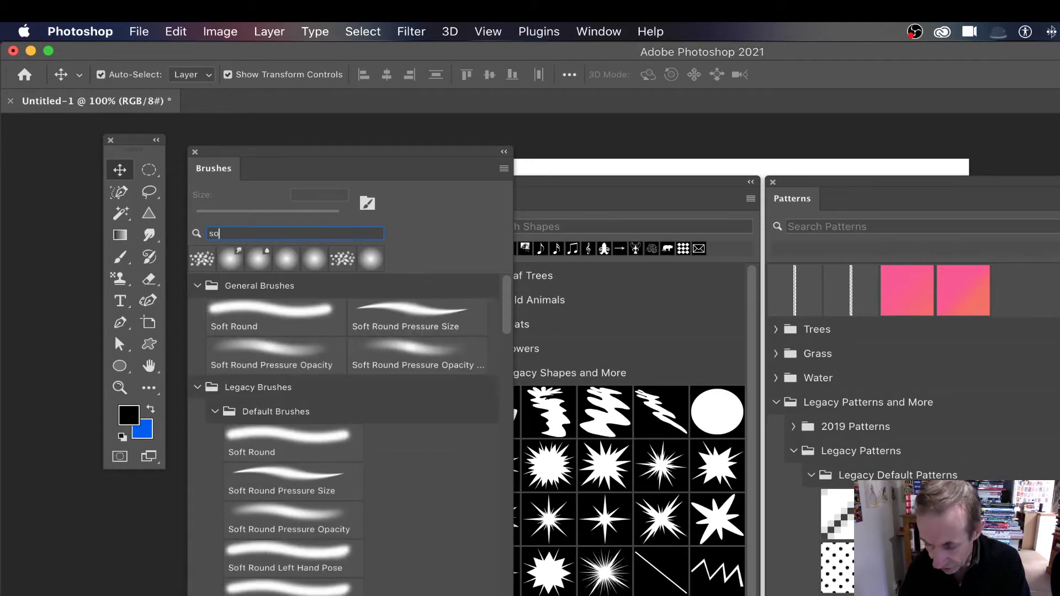
type("ft")
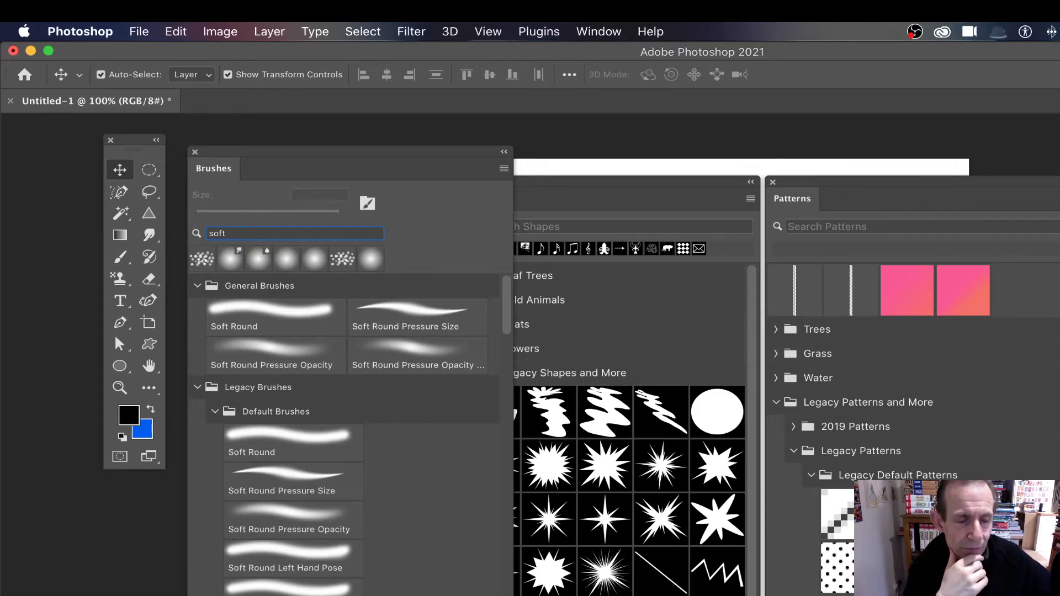
- Search the brushes for 'water', then 'ink on', then clear the search field
key("BackSpace")
key("BackSpace")
key("BackSpace")
key("BackSpace")
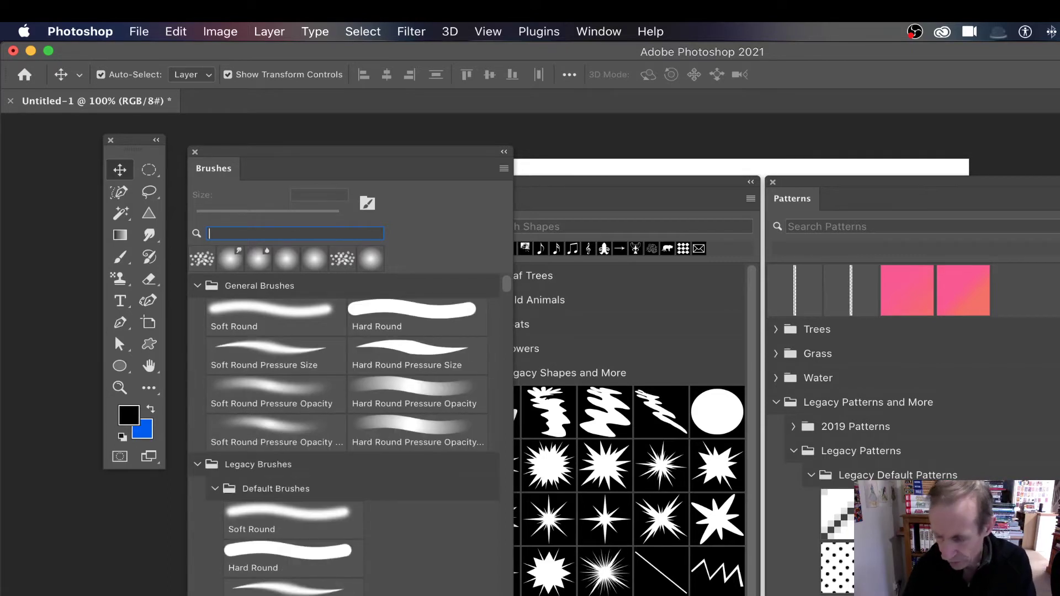
type("water")
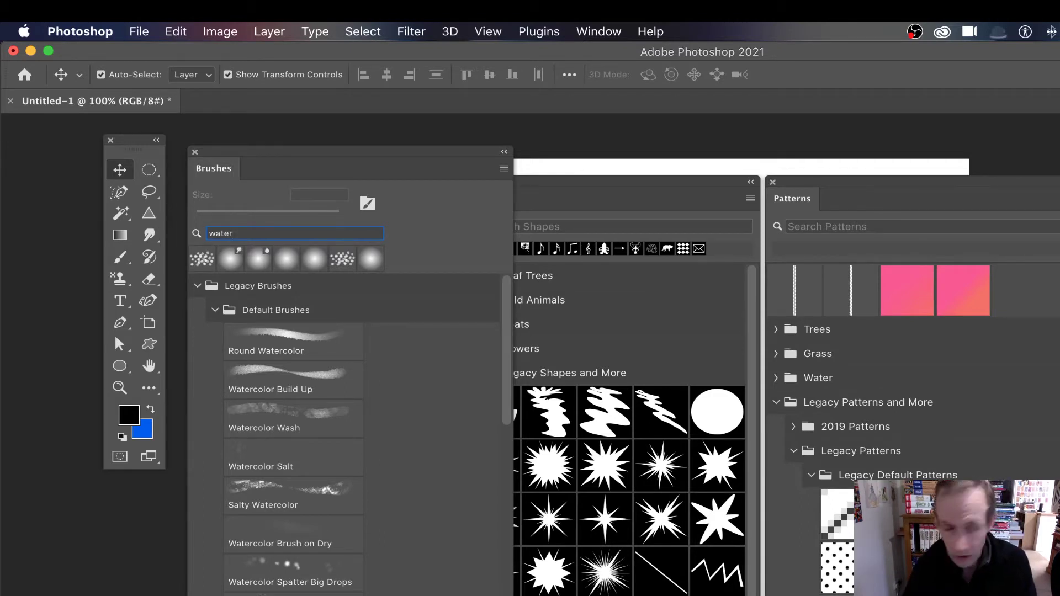
key("BackSpace")
key("BackSpace")
key("BackSpace")
key("BackSpace")
key("BackSpace")
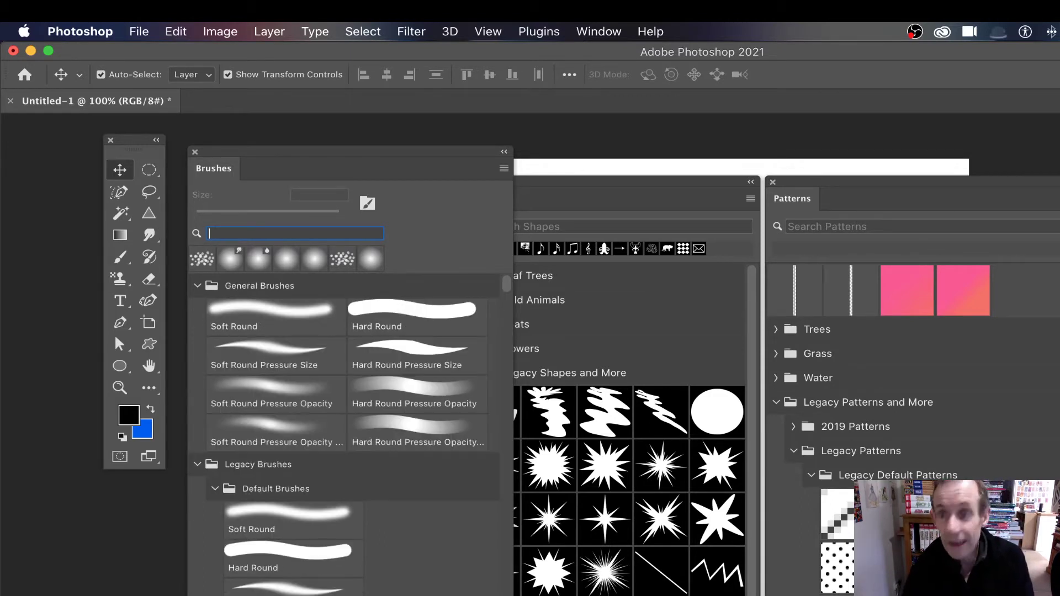
type("ink")
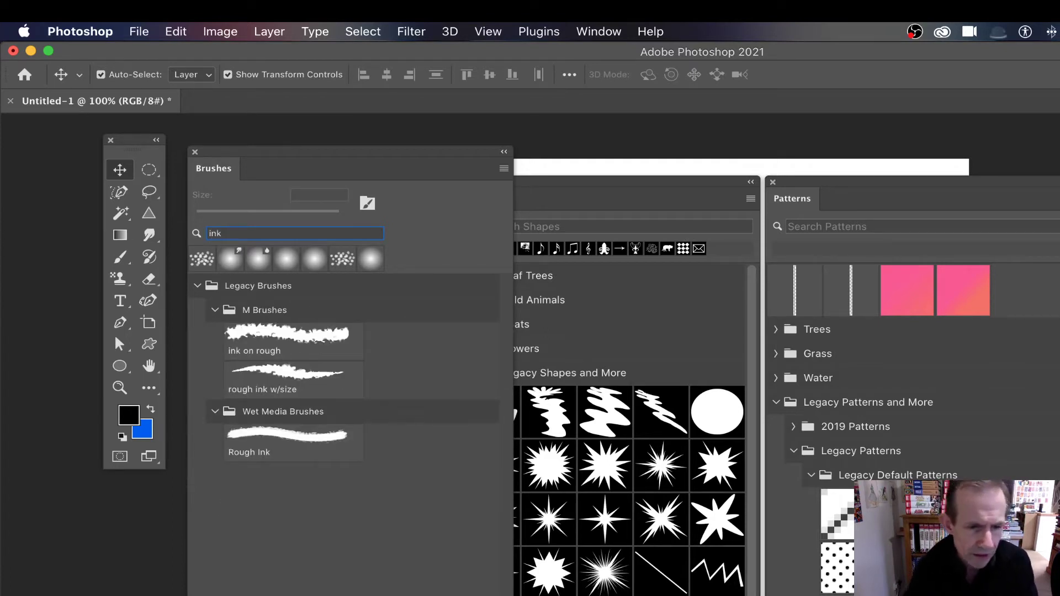
type(" on")
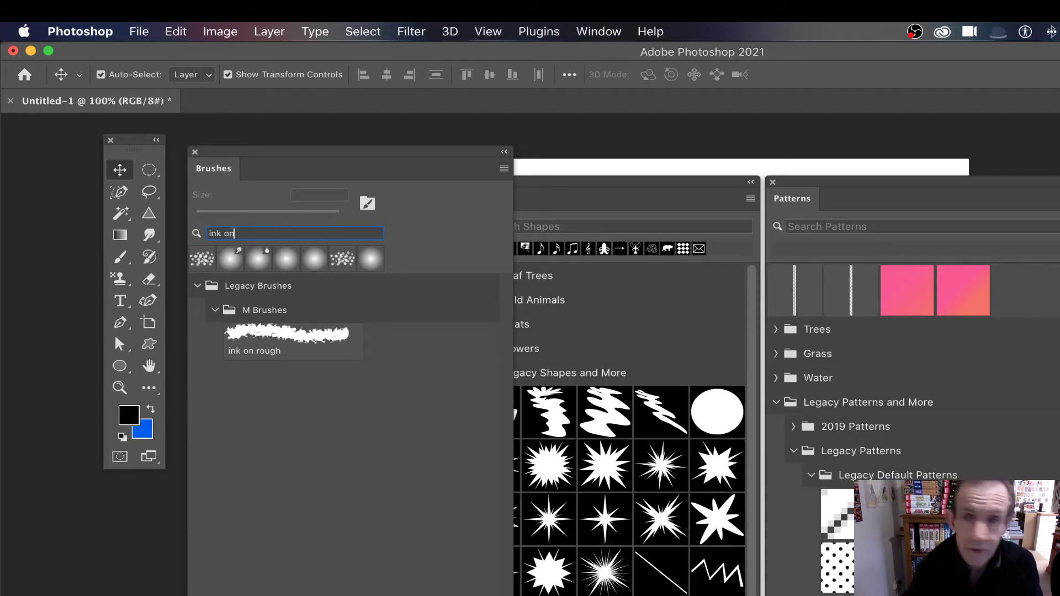
key("BackSpace")
key("BackSpace")
key("BackSpace")
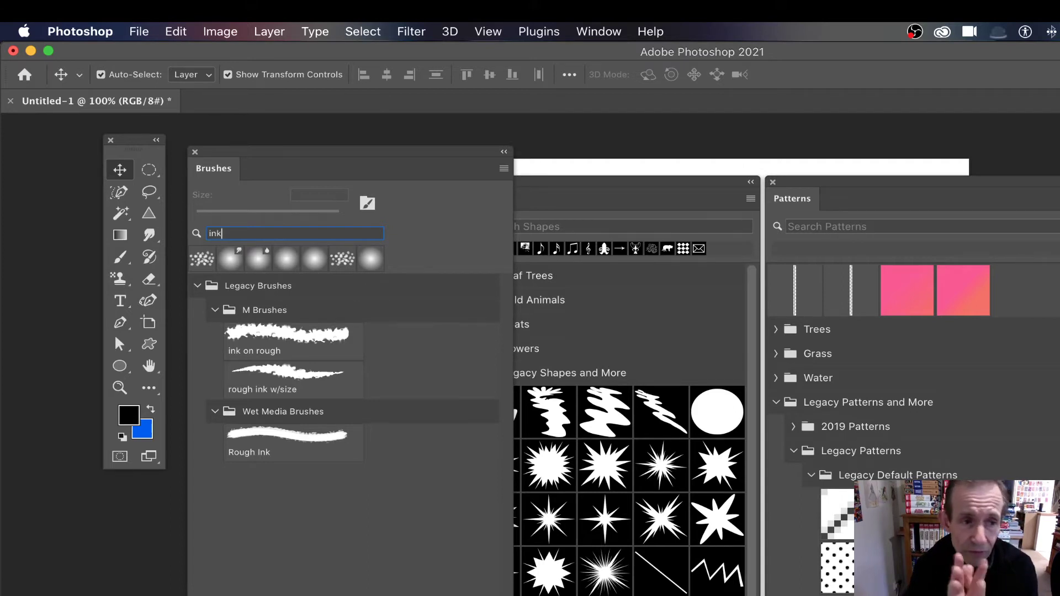
key("BackSpace")
key("BackSpace")
key("BackSpace")
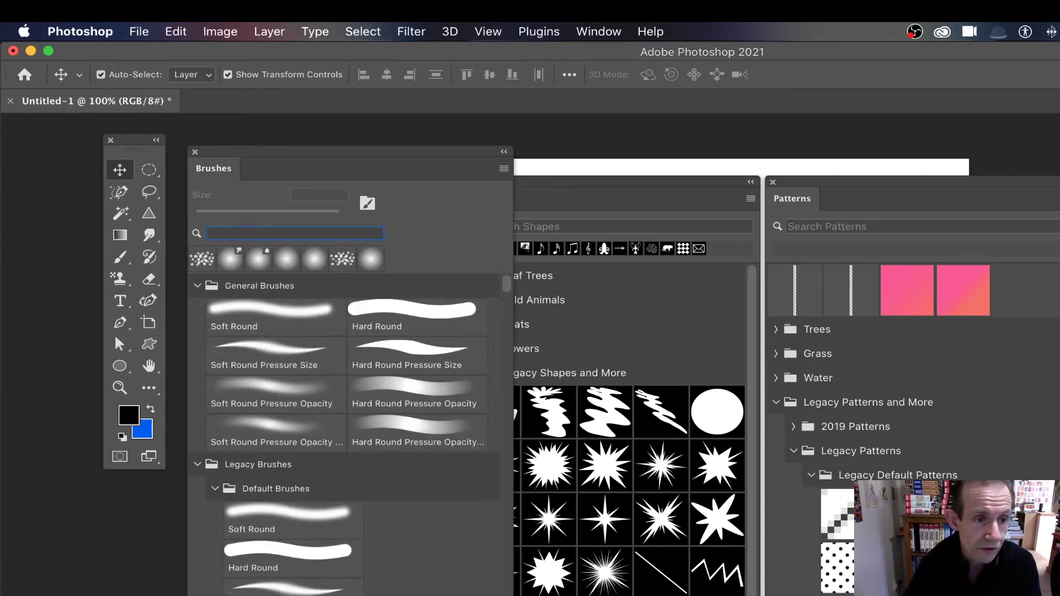
- Collapse the General and Legacy Brushes folders and rename Sampled Brush 1 to 'star brush 1'
left_click(197, 286)
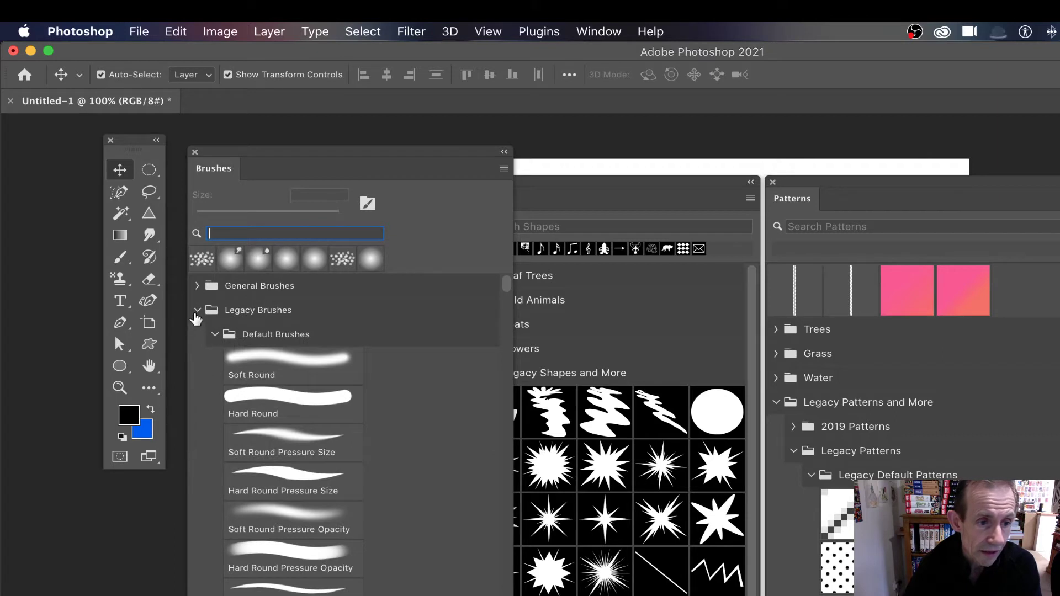
left_click(197, 312)
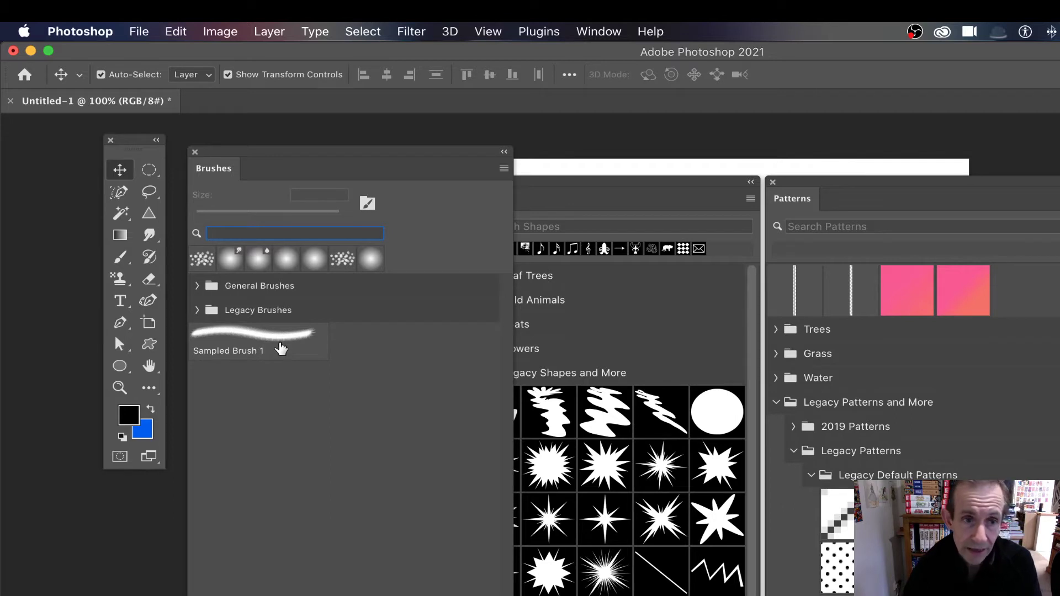
right_click(275, 348)
left_click(303, 347)
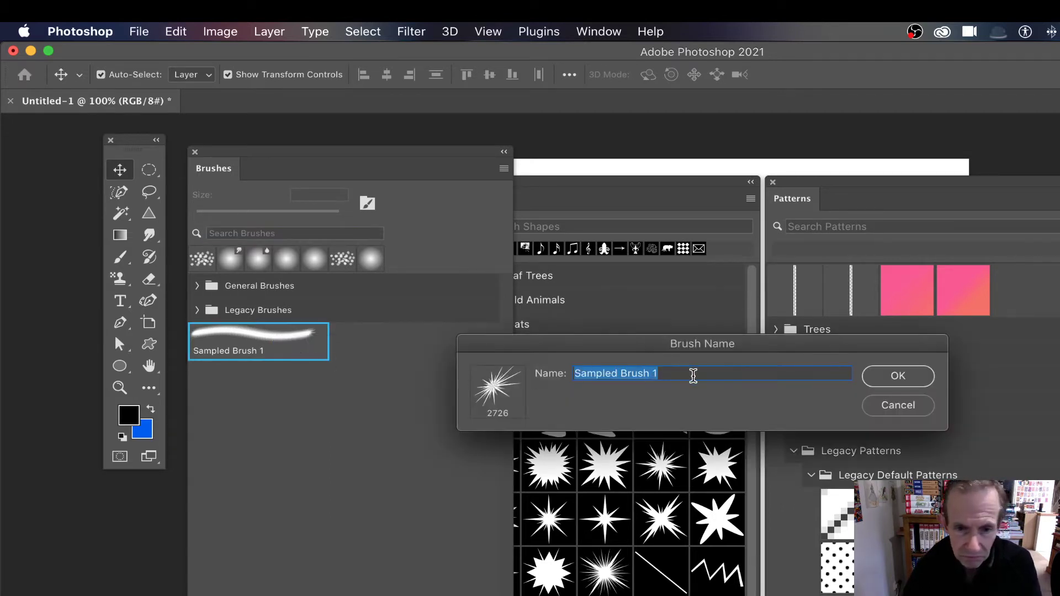
type("star brush 1")
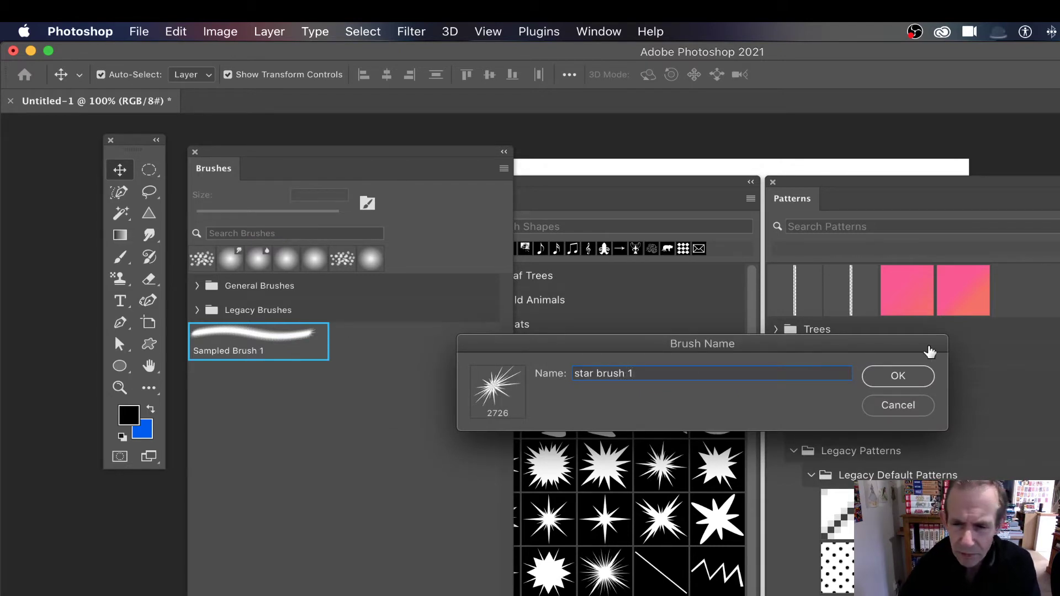
left_click(918, 376)
left_click(383, 413)
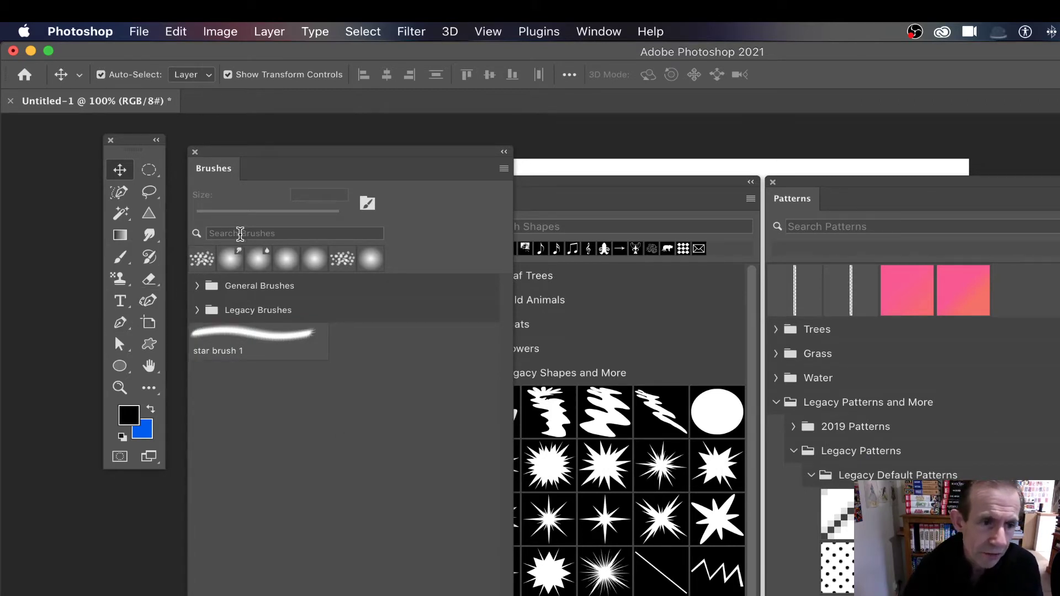
- Search the brushes for 'star br' and load the star brush 1 preset
left_click(241, 233)
type("star")
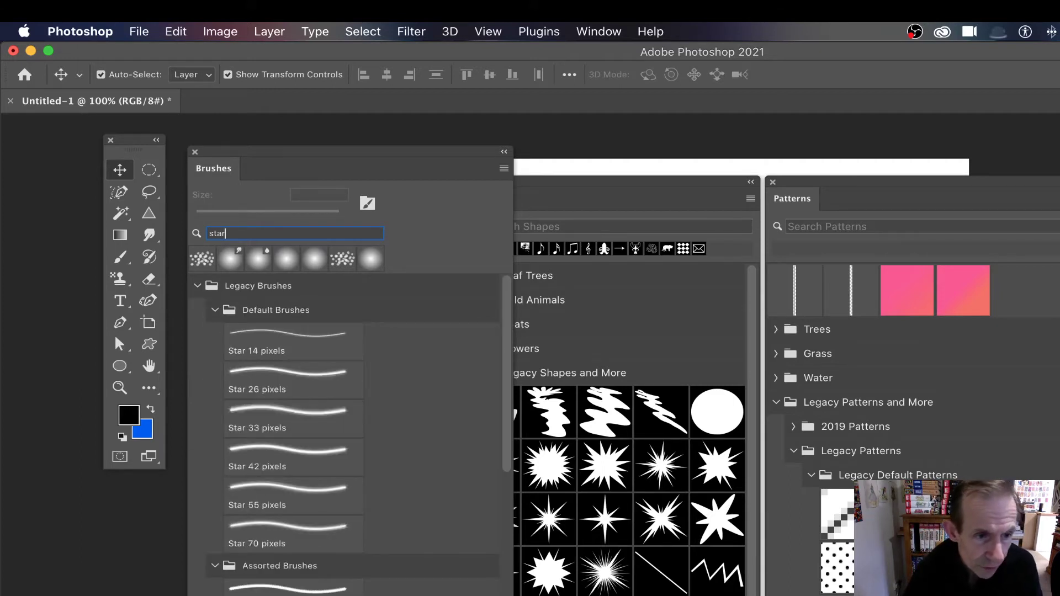
type(" br")
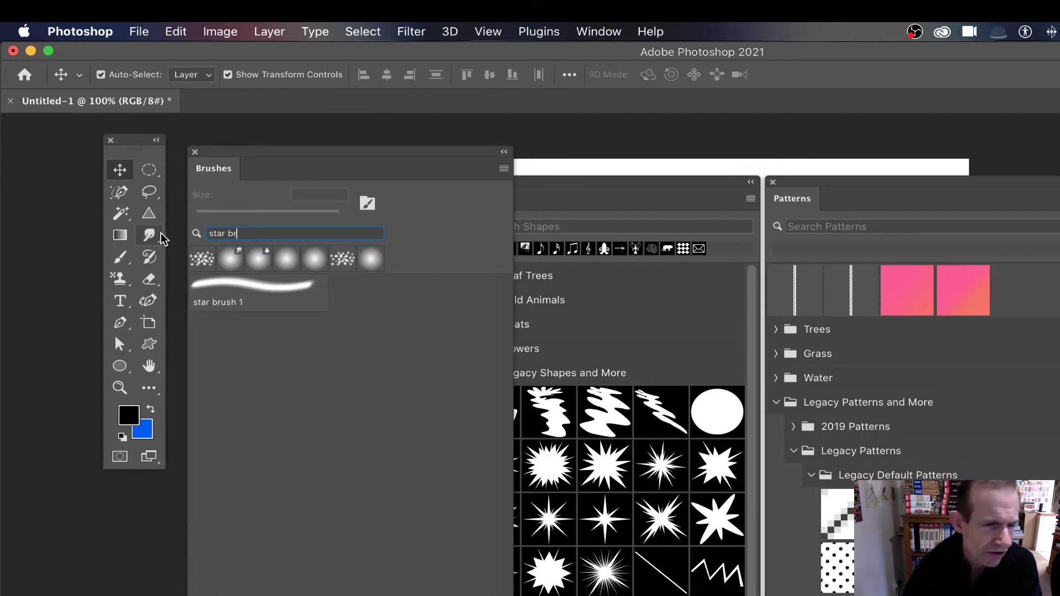
left_click(228, 308)
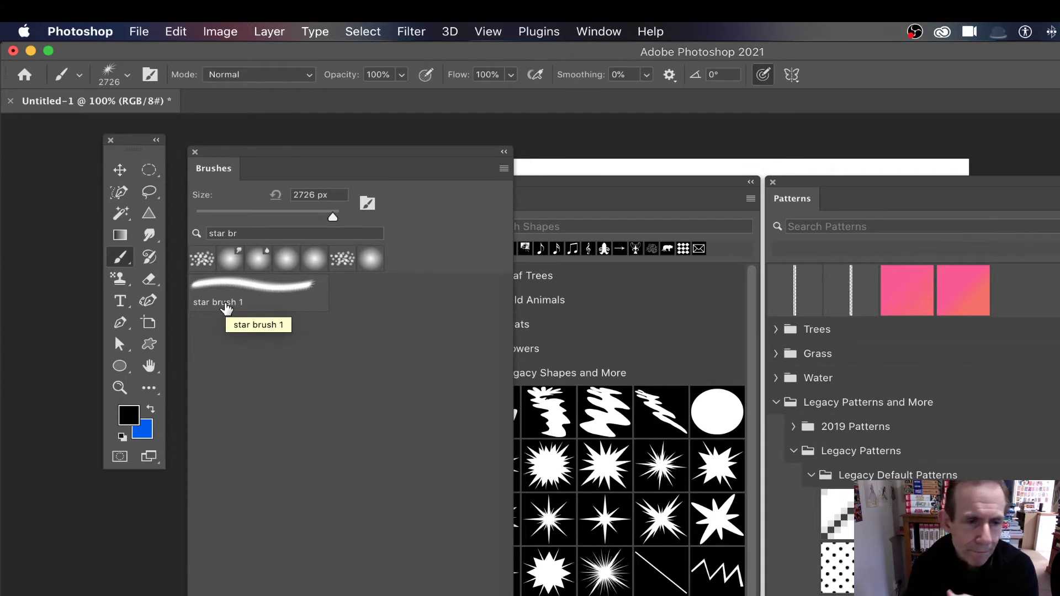
- Switch to the Move tool and shift the Brushes and Shapes panels aside
key("v")
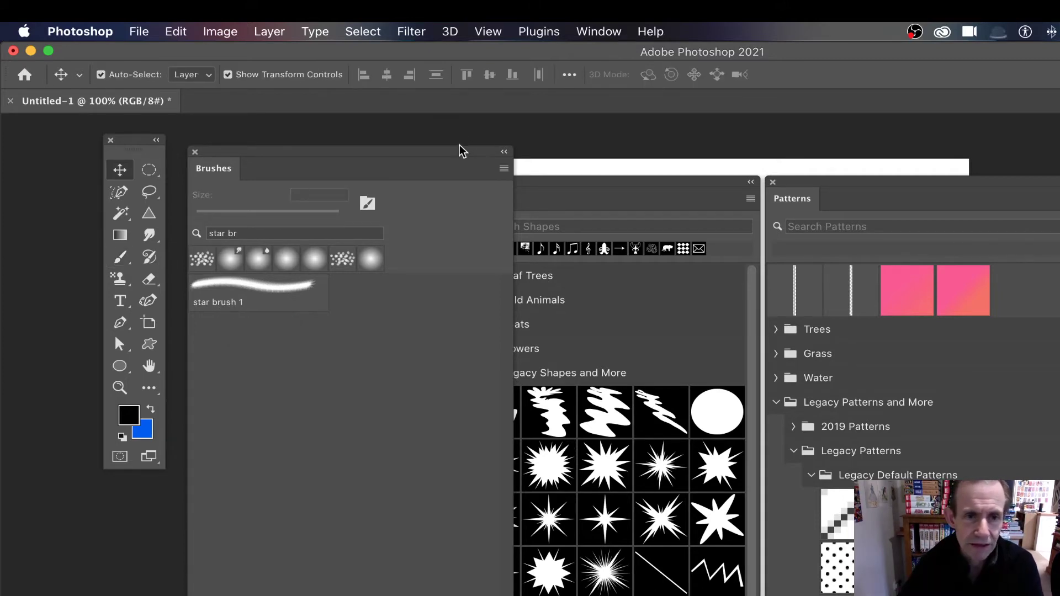
left_click_drag(462, 150, 289, 229)
left_click_drag(569, 182, 508, 154)
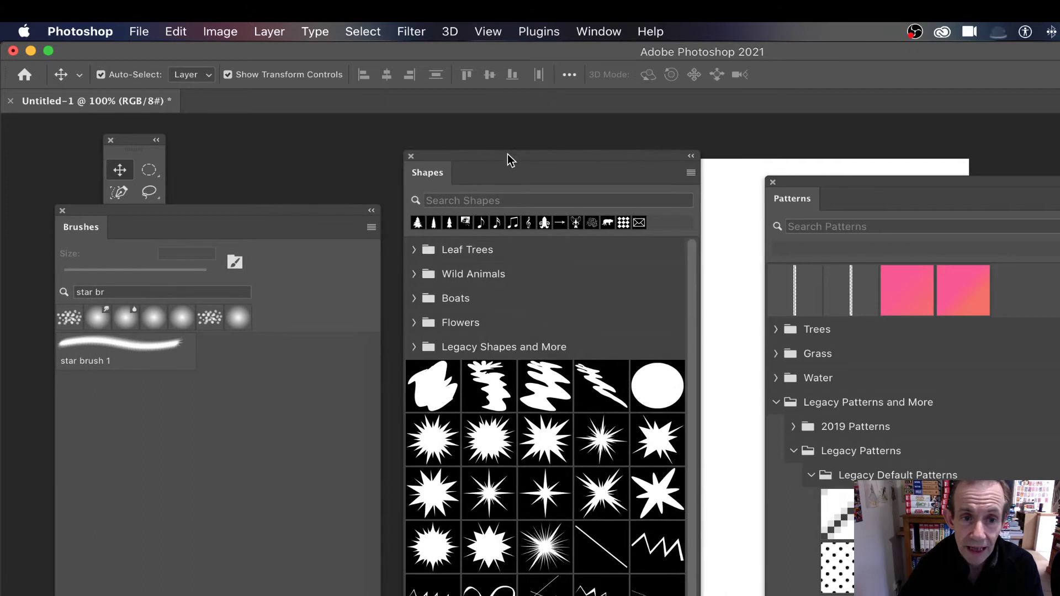
- Rename the starburst Shape 743 to 'super starburst'
left_click(469, 200)
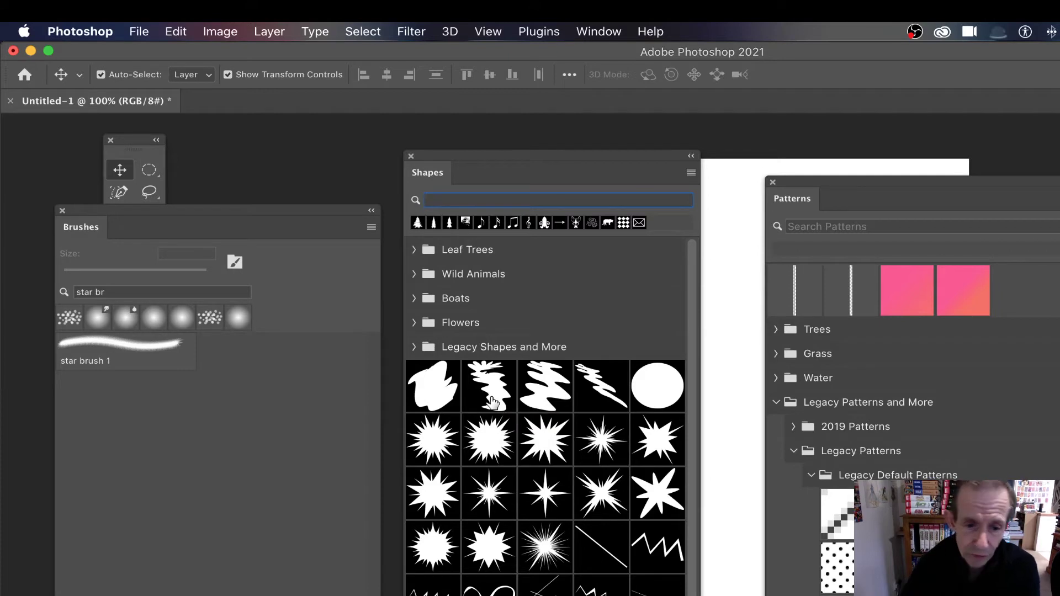
left_click(544, 551)
right_click(550, 547)
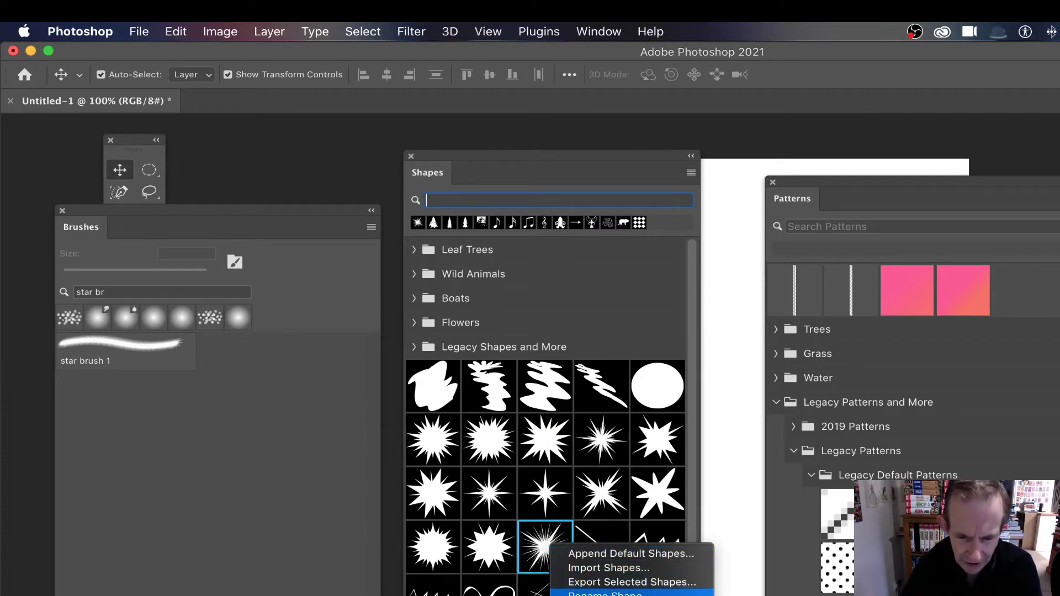
left_click(608, 593)
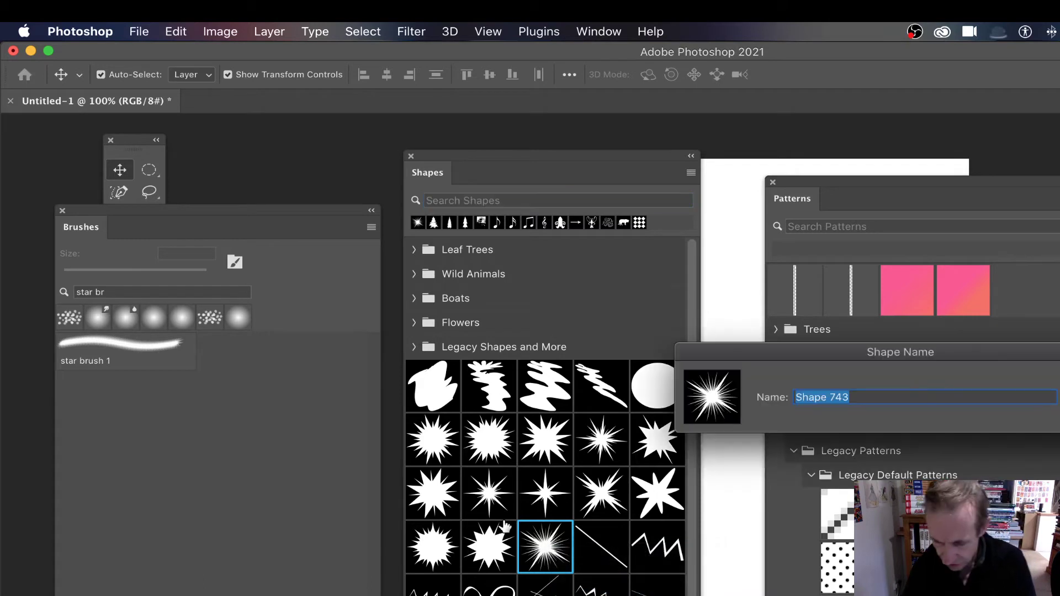
type("super star")
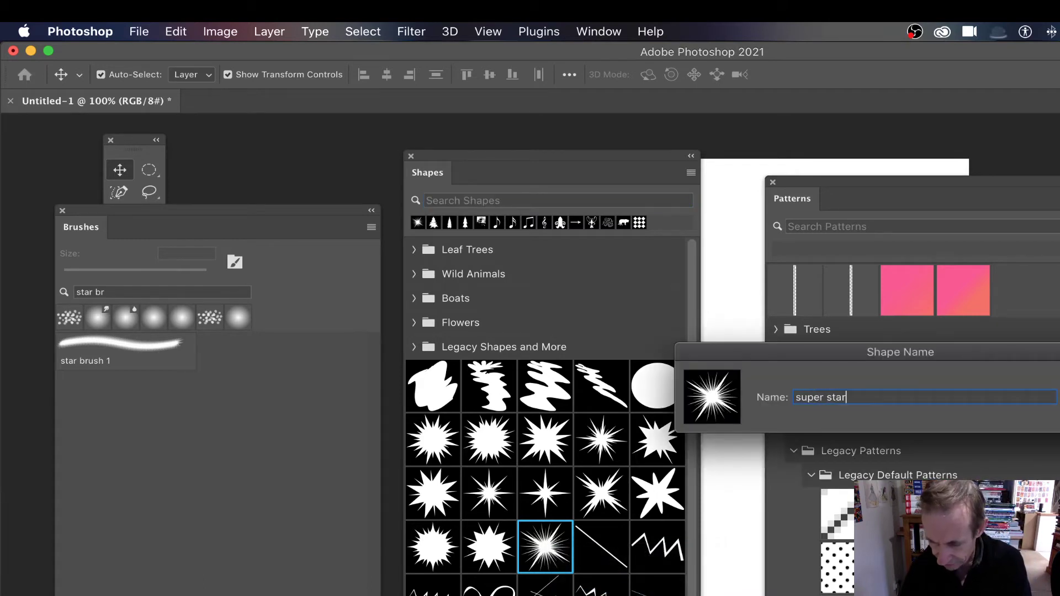
type("burst")
- Confirm the 'super starburst' name and try shape searches for 'super', 'tree' and 'check'
key("Return")
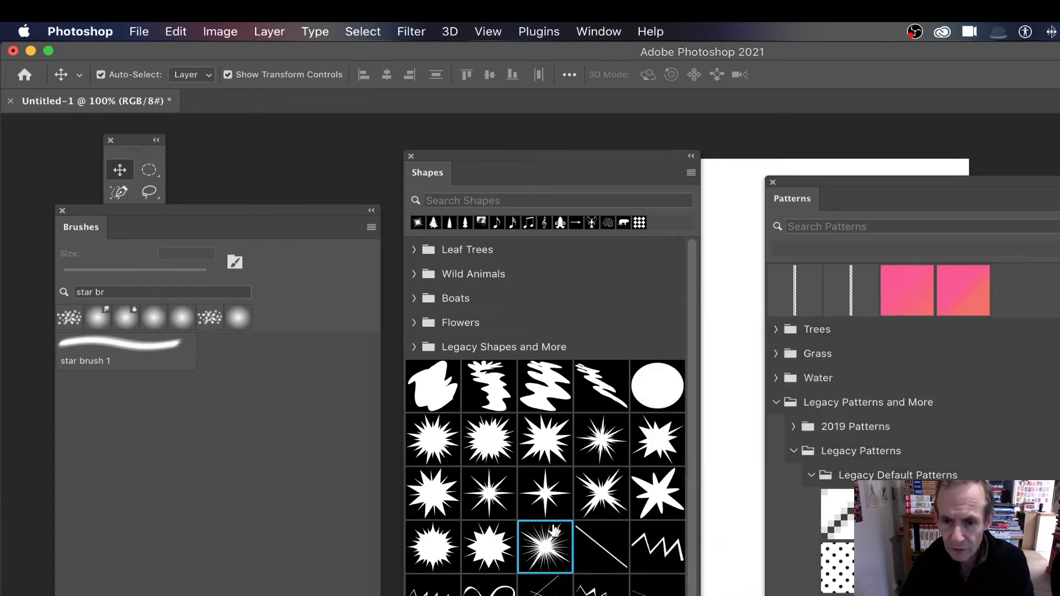
left_click(453, 198)
type("sup")
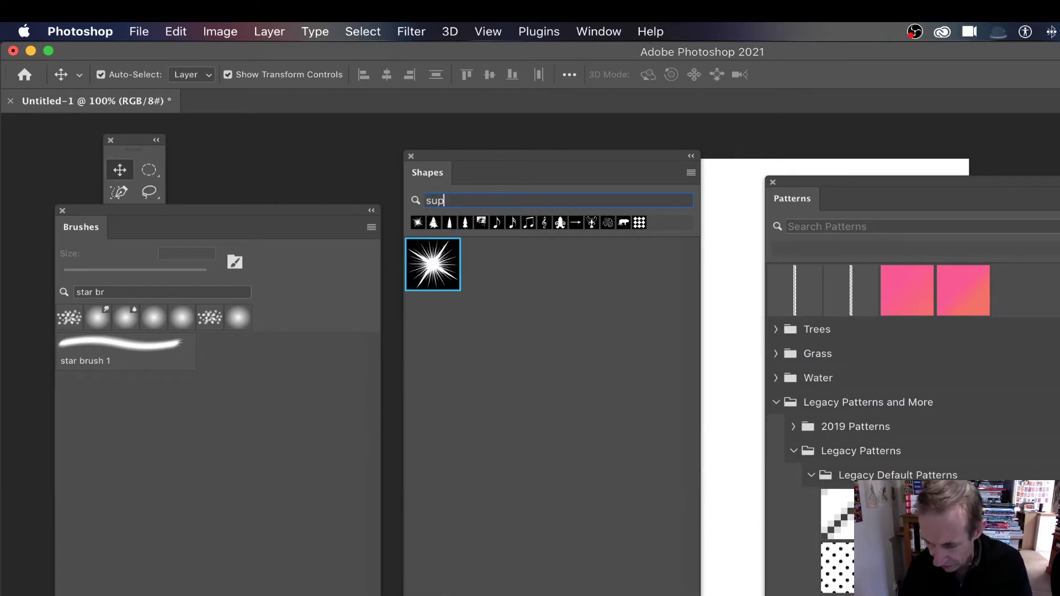
type("er")
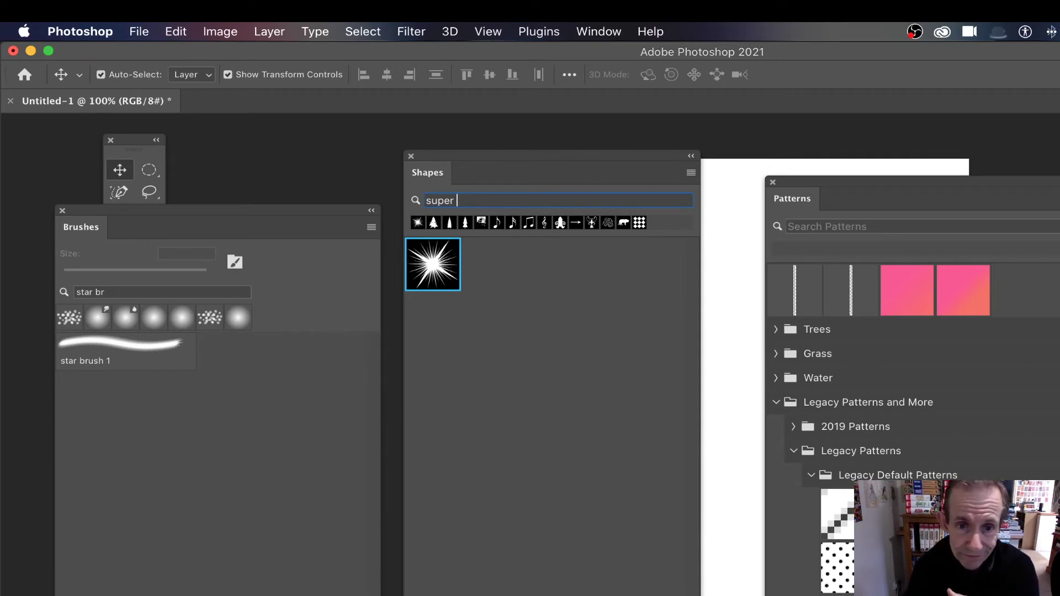
key("BackSpace")
key("BackSpace")
key("BackSpace")
key("BackSpace")
key("BackSpace")
key("BackSpace")
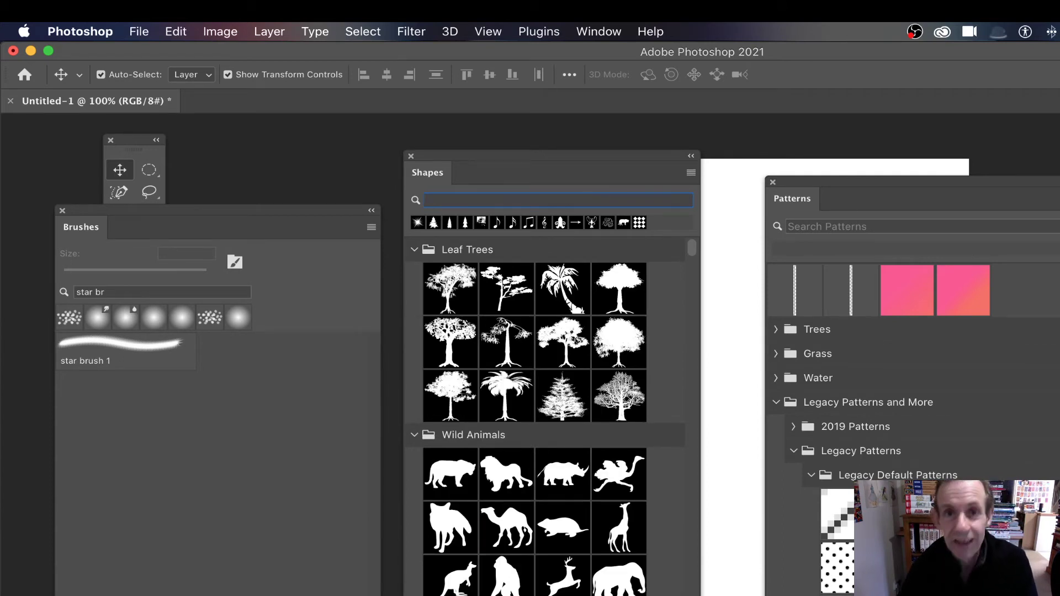
type("tree")
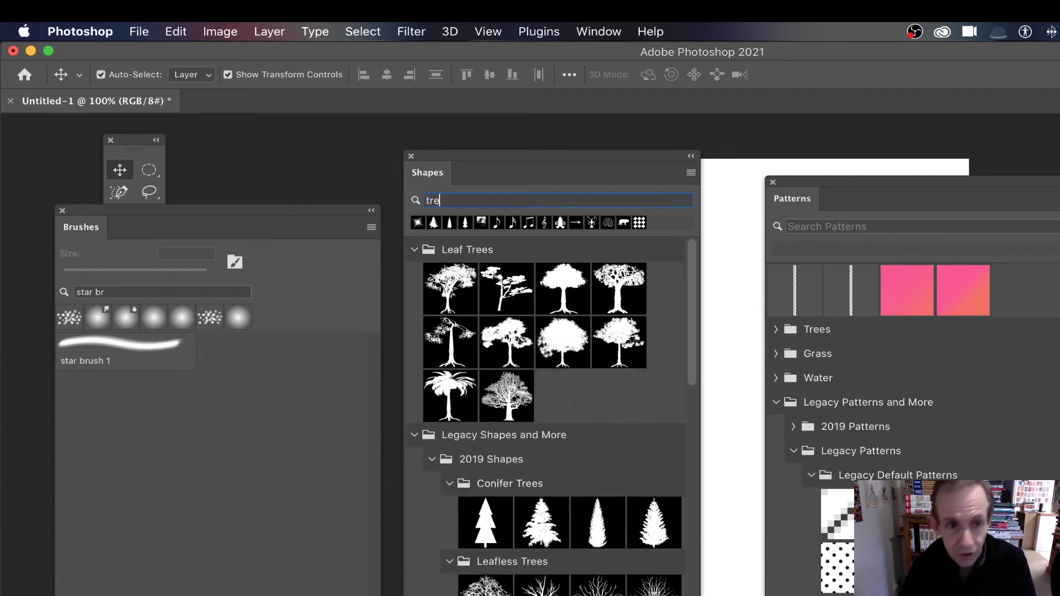
key("BackSpace")
key("BackSpace")
key("BackSpace")
key("BackSpace")
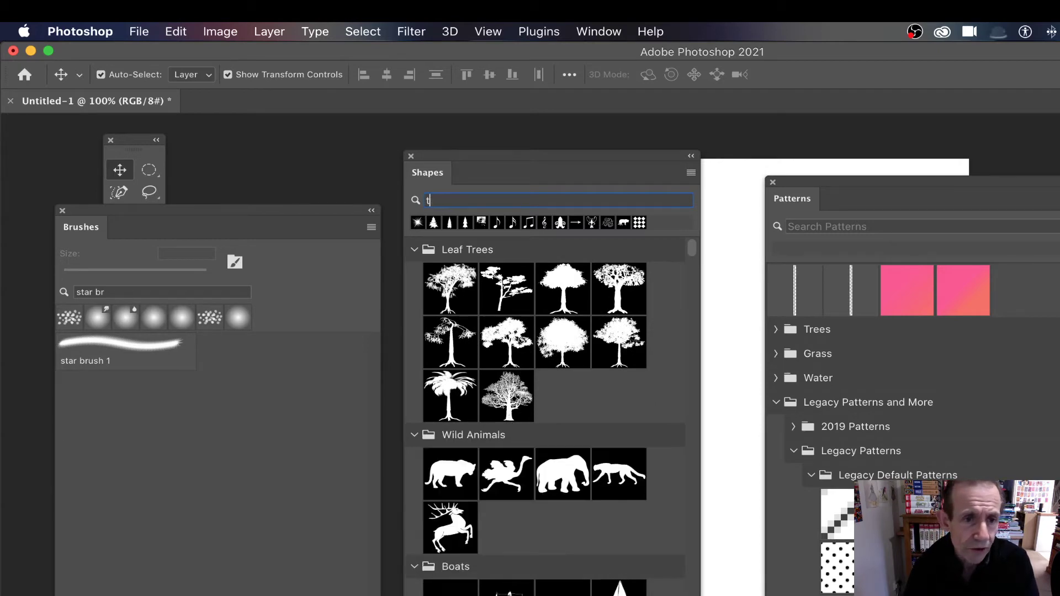
type("check")
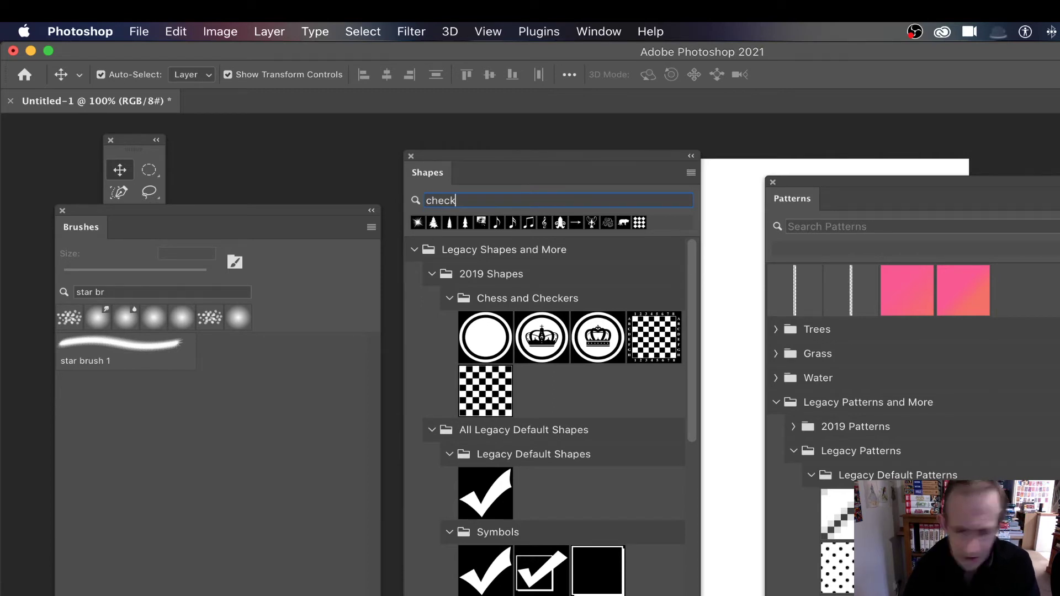
key("BackSpace")
key("BackSpace")
key("BackSpace")
key("BackSpace")
key("BackSpace")
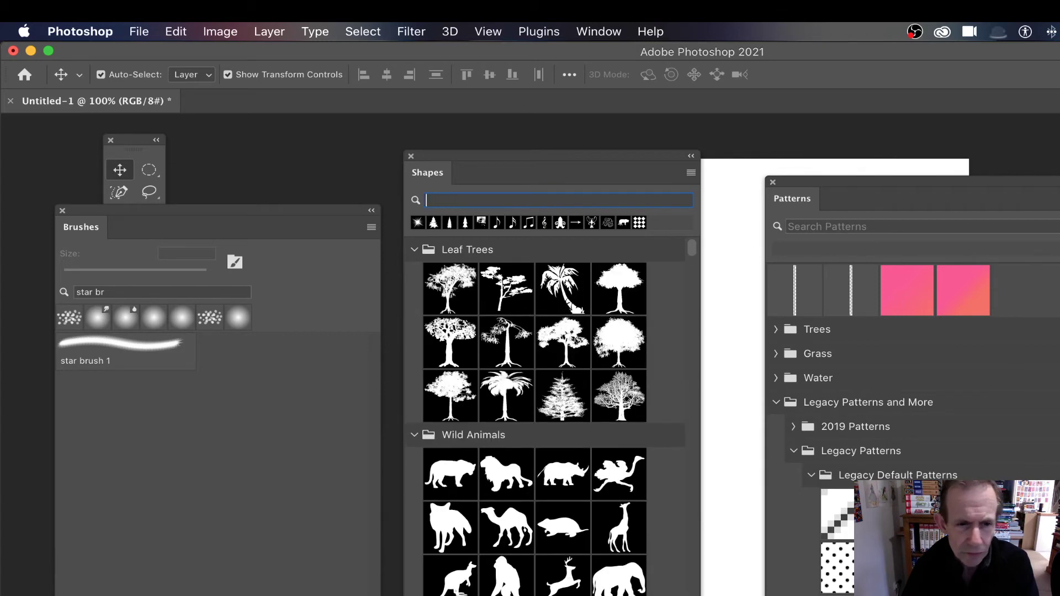
- Search shapes for 'tic' and 'bear', then 'masted' to show the three-masted sailboat
type("tick")
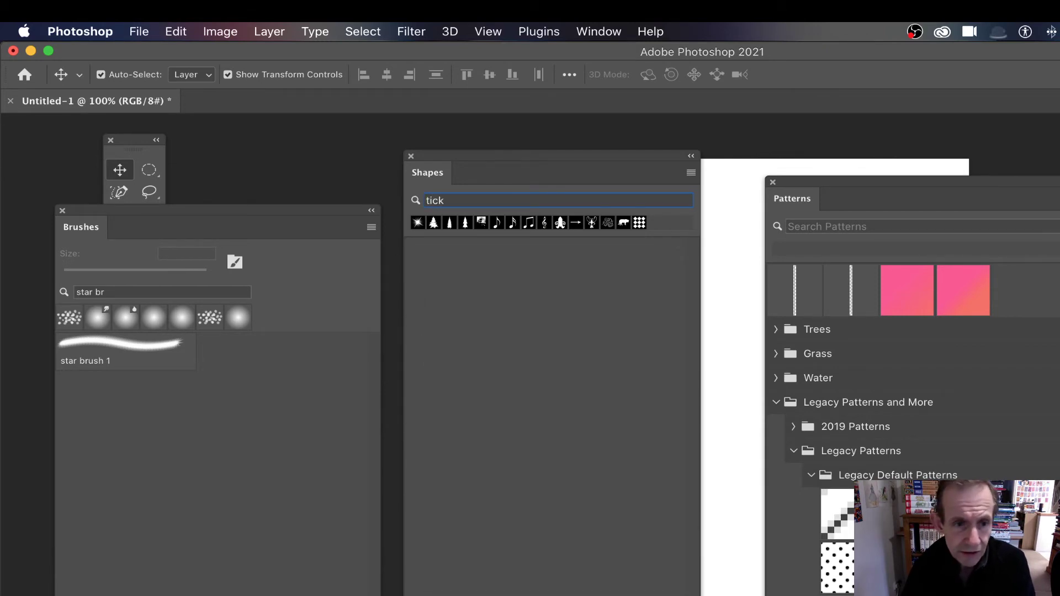
key("BackSpace")
key("BackSpace")
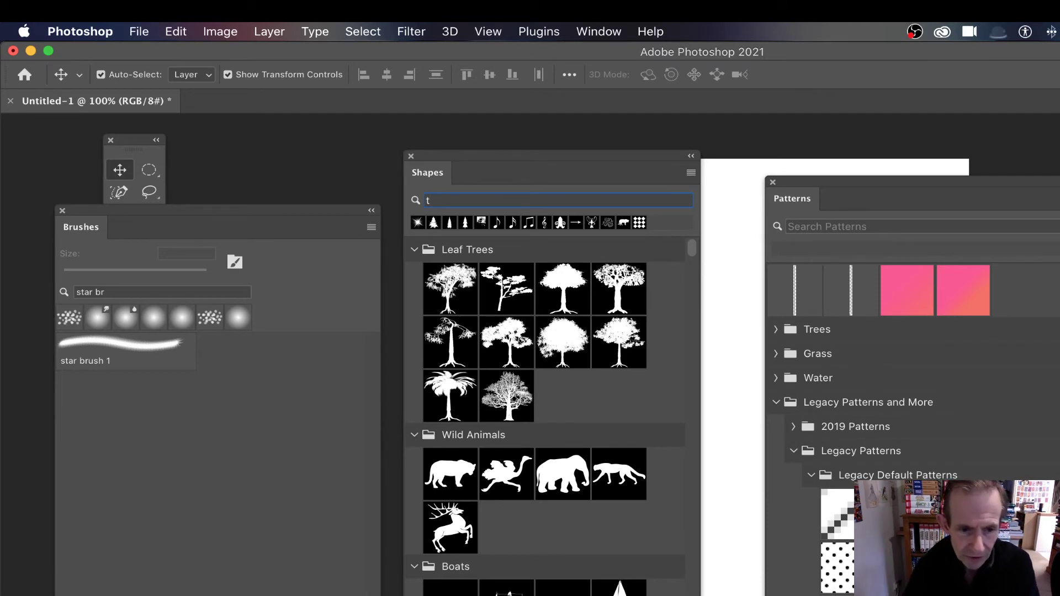
key("BackSpace")
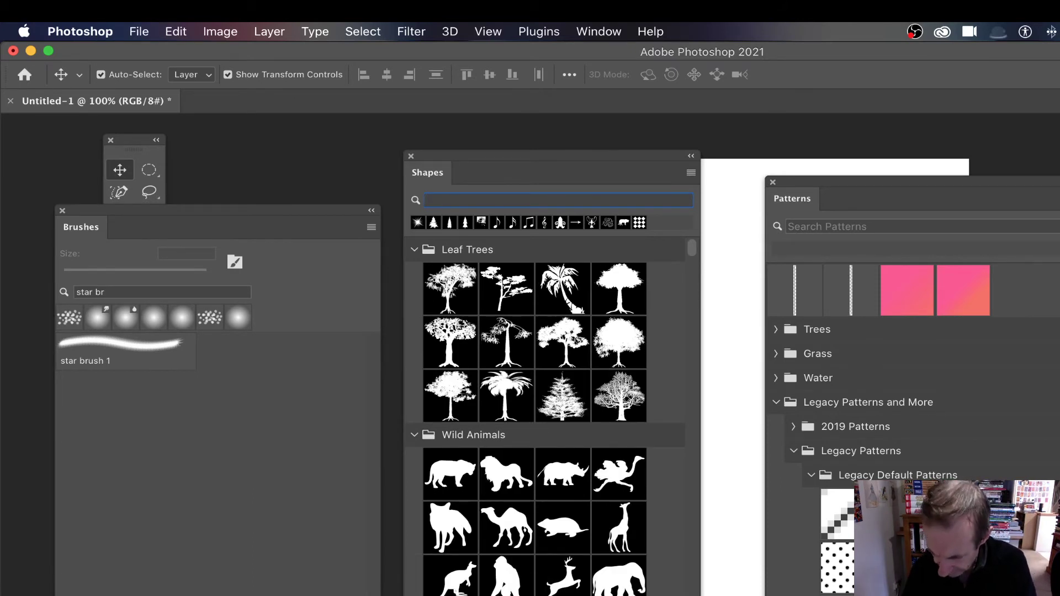
type("bear")
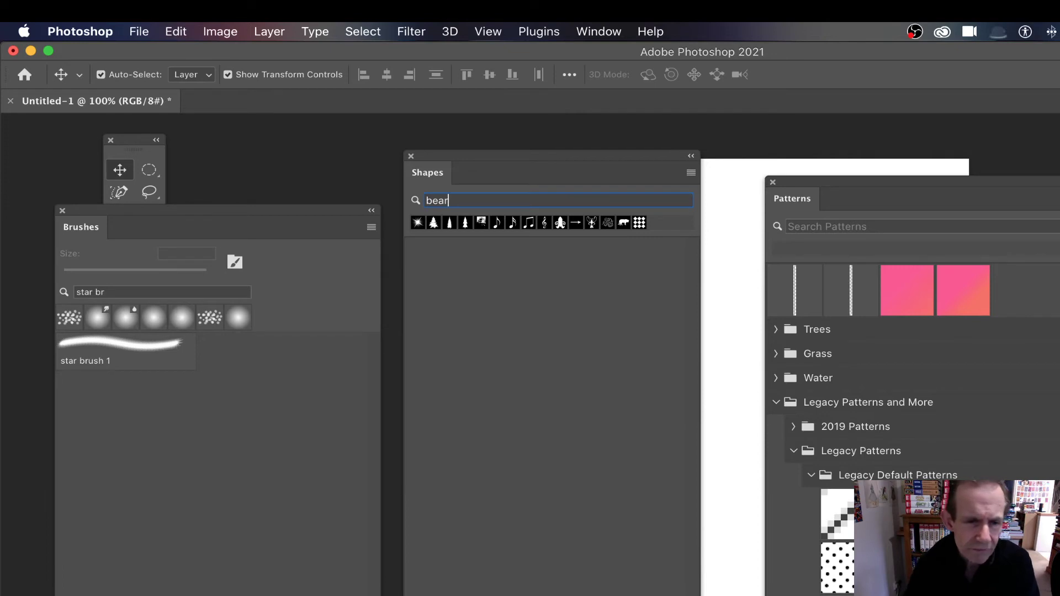
key("BackSpace")
key("BackSpace")
key("BackSpace")
key("BackSpace")
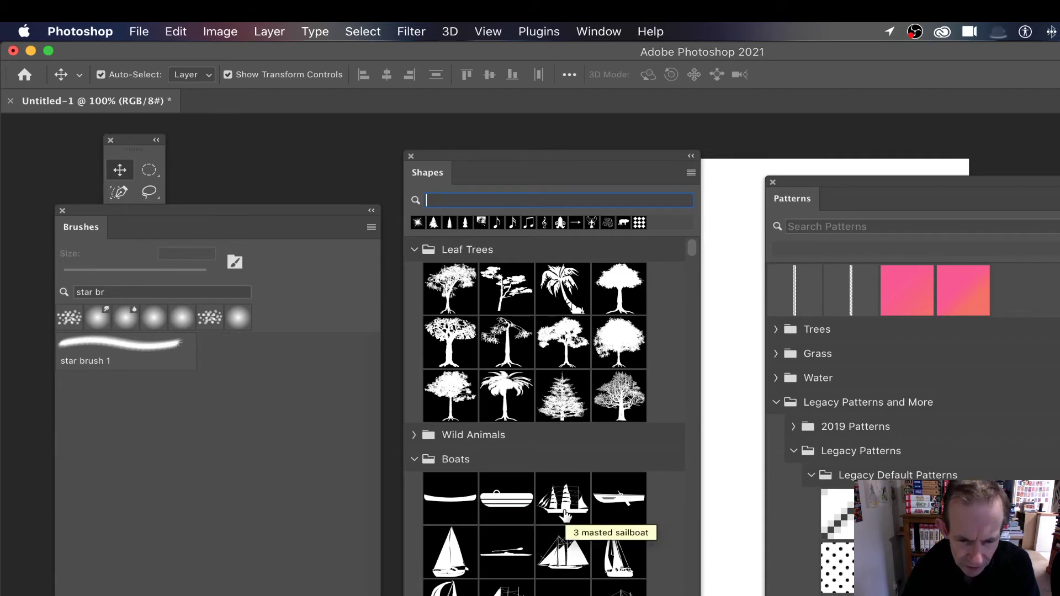
type("masre")
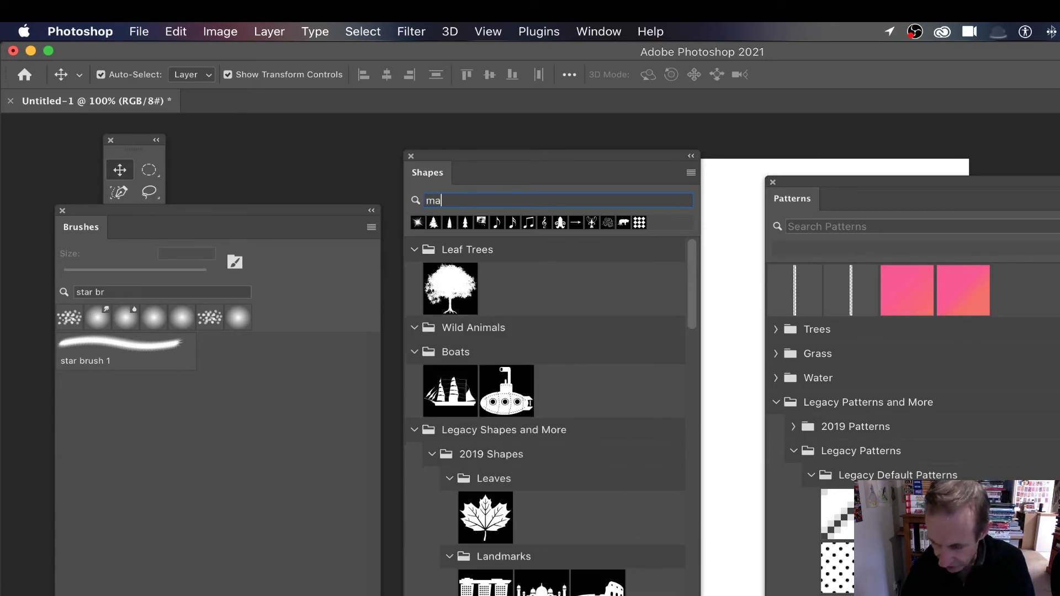
key("BackSpace")
key("BackSpace")
type("ted")
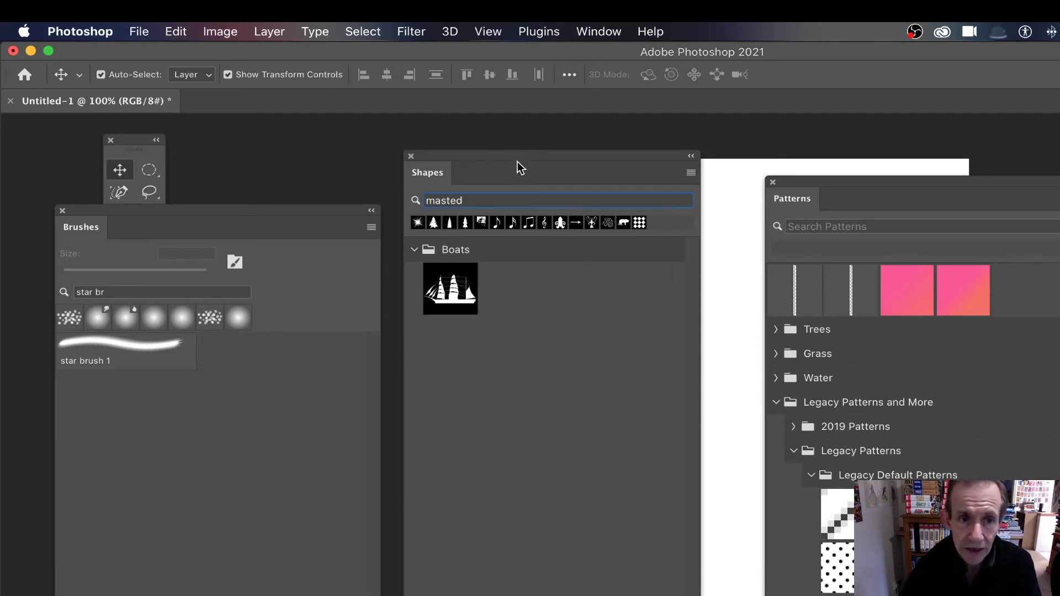
- Rearrange the Shapes and Patterns panels and search patterns for 'right diagonal line', then 'stone'
left_click_drag(518, 161, 352, 216)
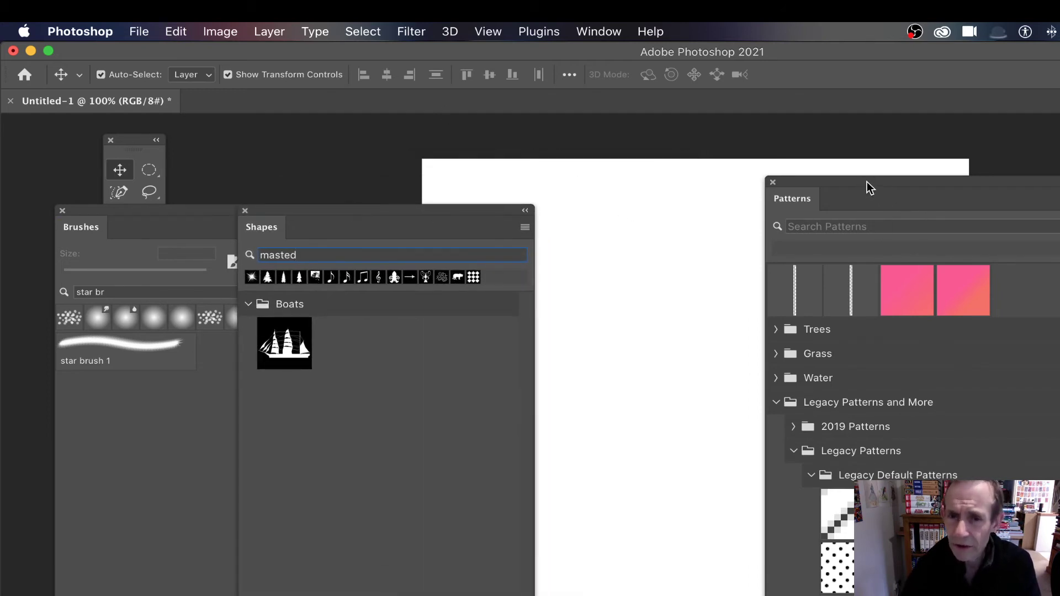
left_click_drag(868, 184, 715, 146)
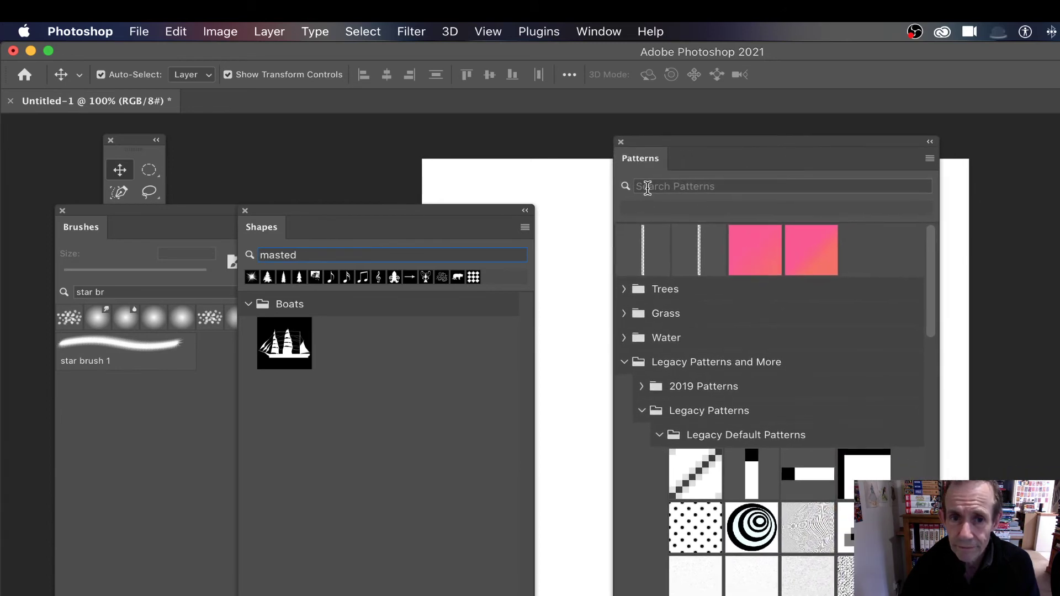
left_click(662, 186)
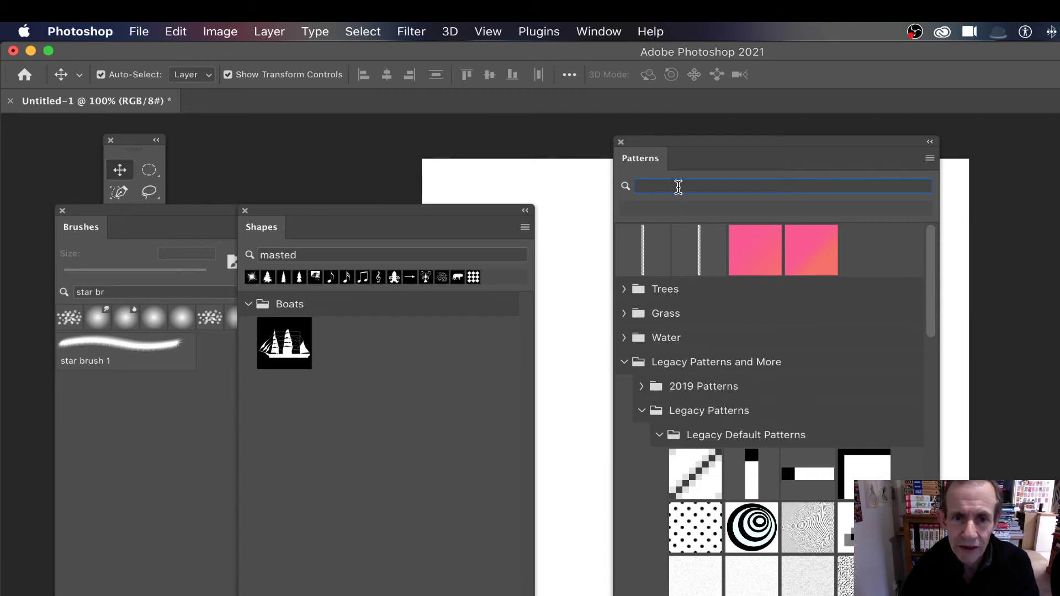
type("right")
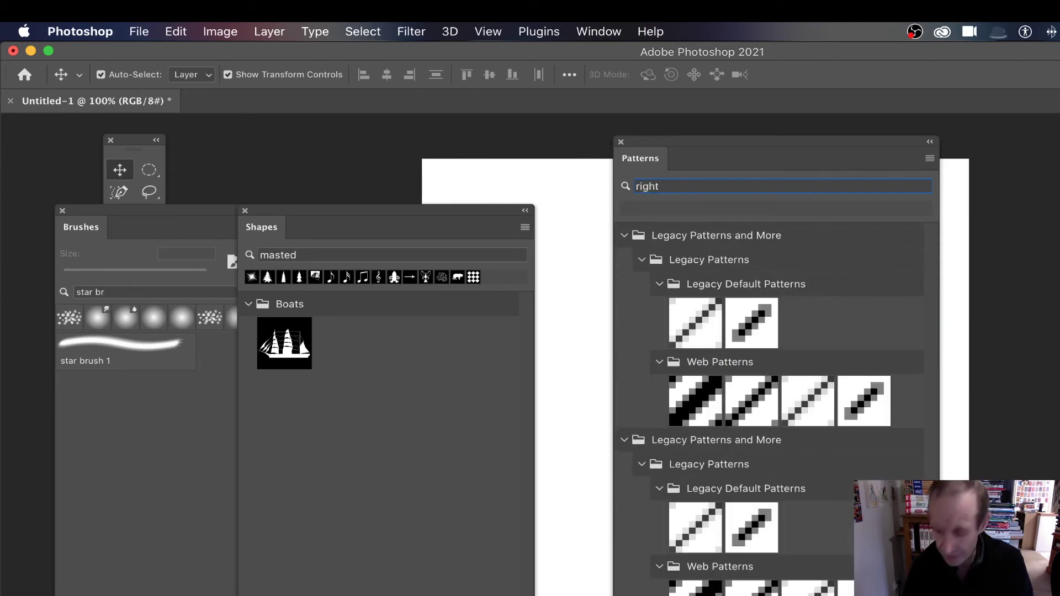
type(" diagonal li")
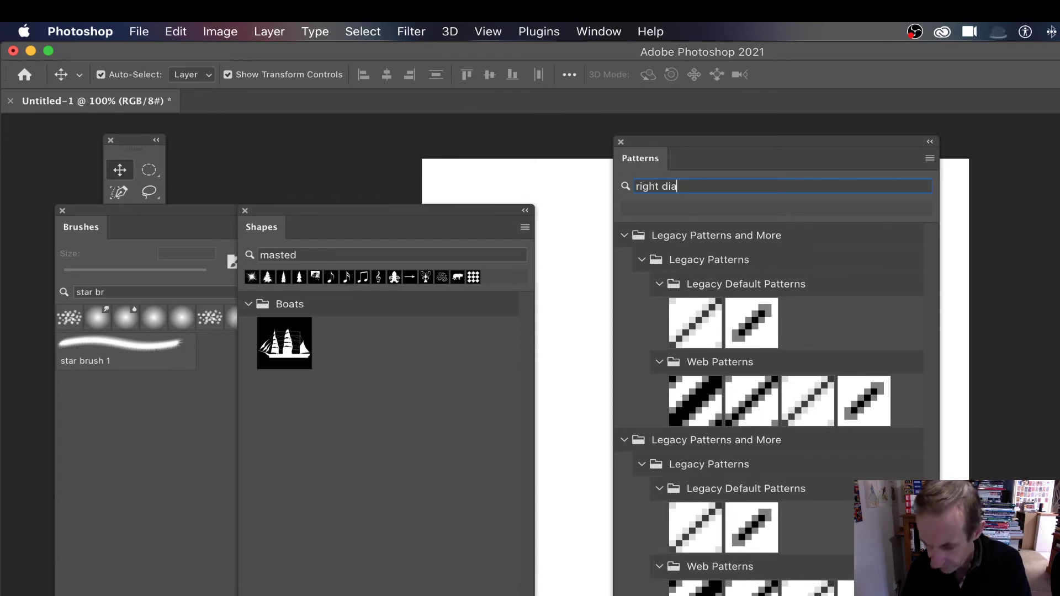
type("ne")
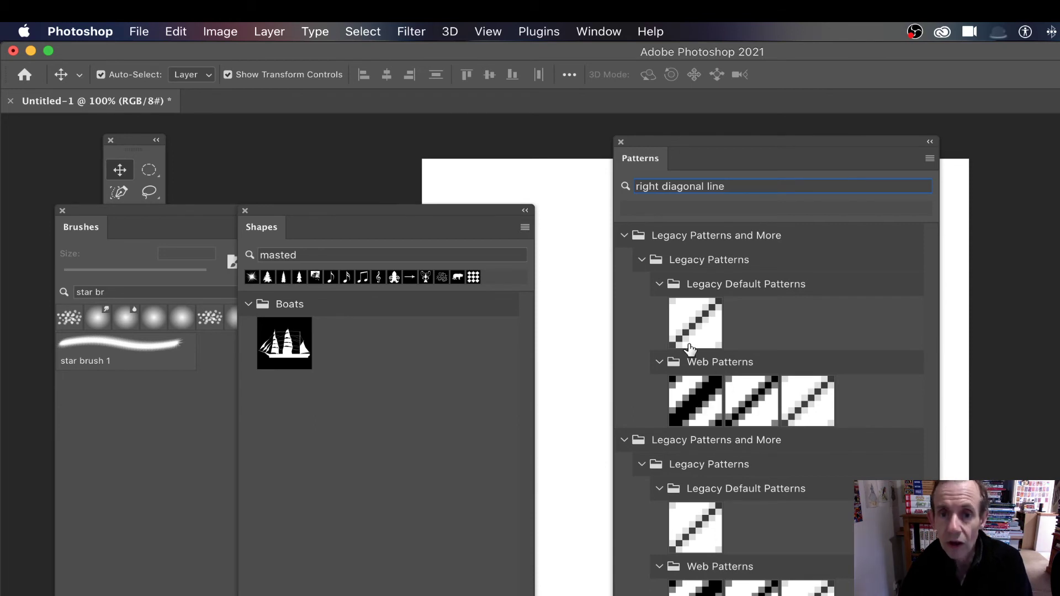
left_click_drag(760, 188, 587, 197)
type("stone")
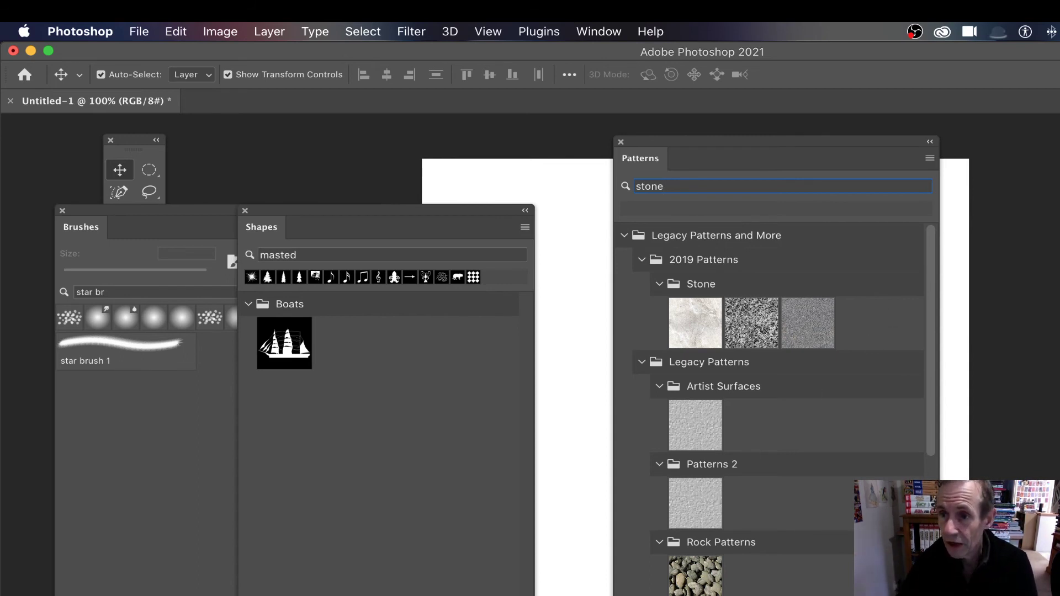
- Position the Gradients panel and search gradients for 'ouro', then 'purple'
left_click_drag(917, 130, 886, 132)
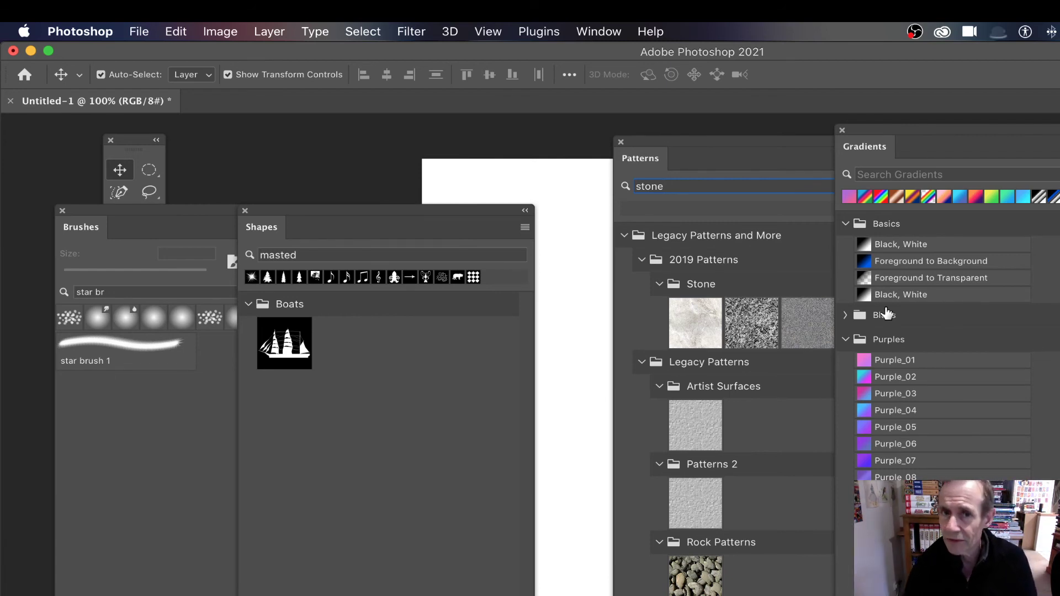
left_click(904, 174)
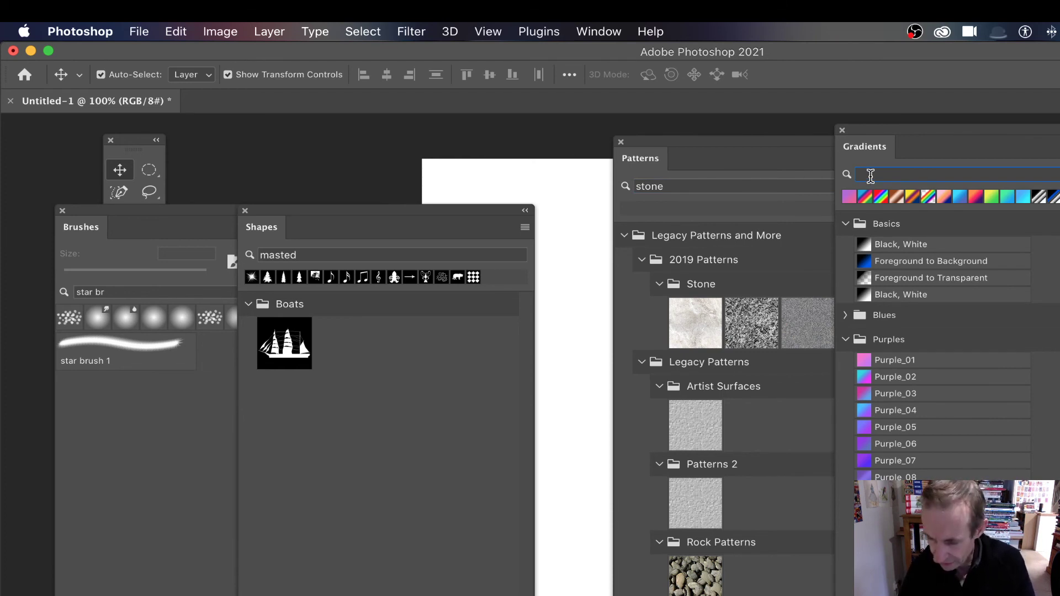
type("ouro")
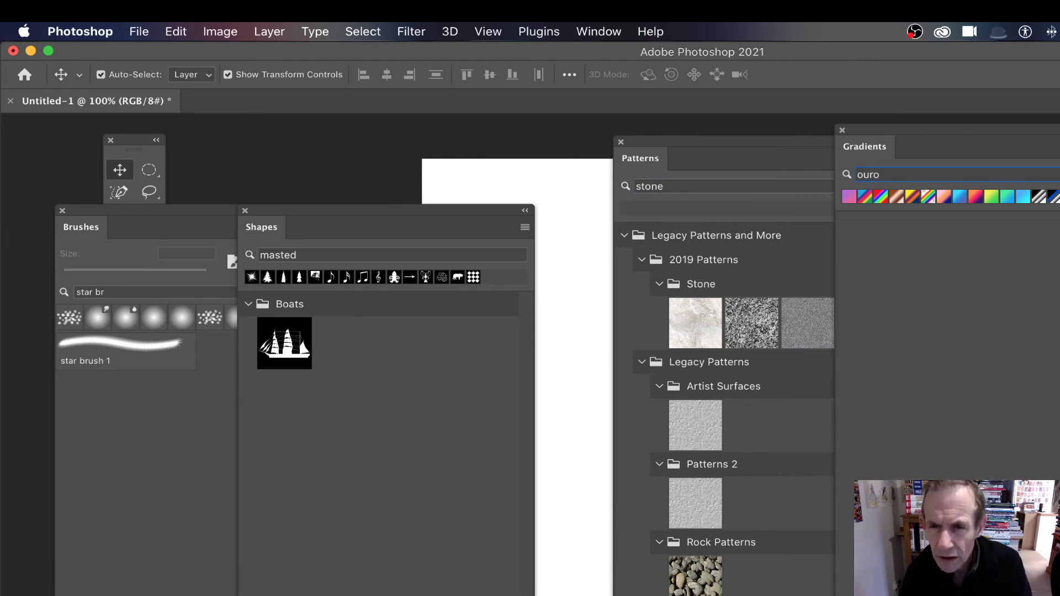
key("BackSpace")
key("BackSpace")
key("BackSpace")
key("BackSpace")
type("purple")
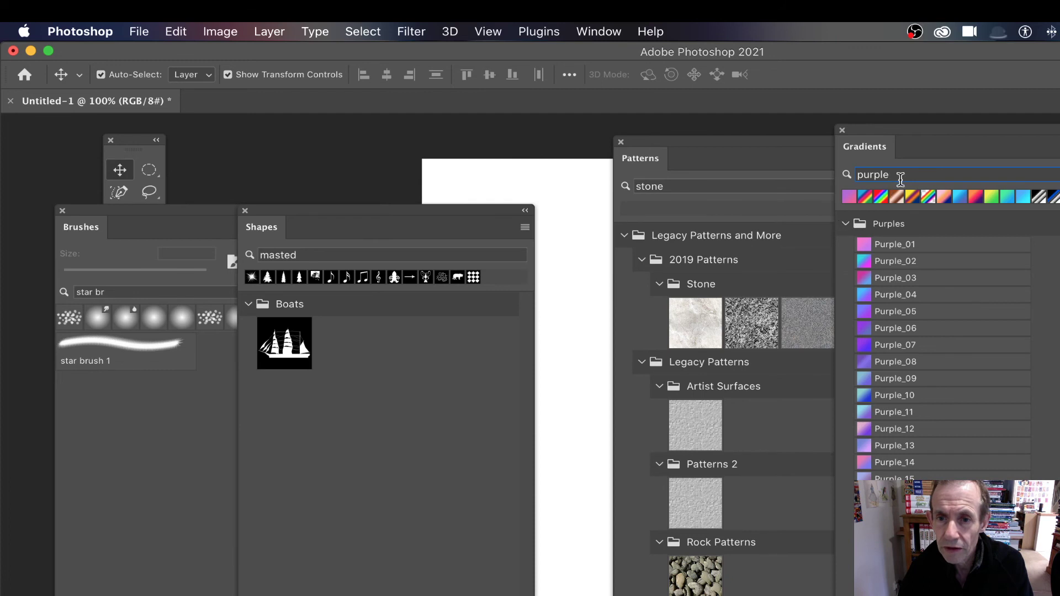
- Replace the gradient search with 'red', then with 'yellow-green'
left_click_drag(899, 174, 802, 174)
type("red")
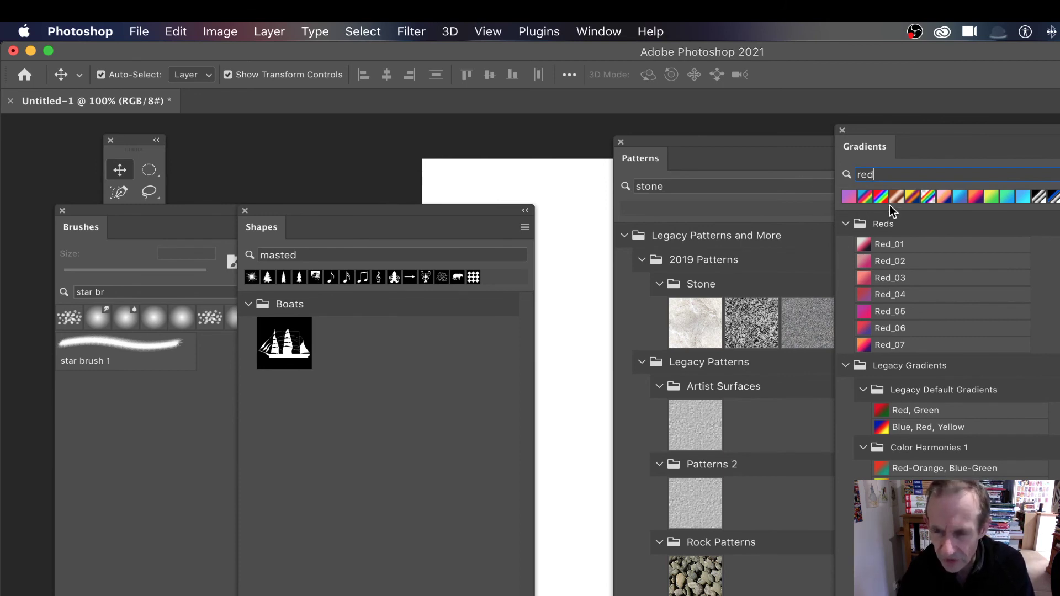
left_click_drag(884, 175, 807, 170)
type("yellow")
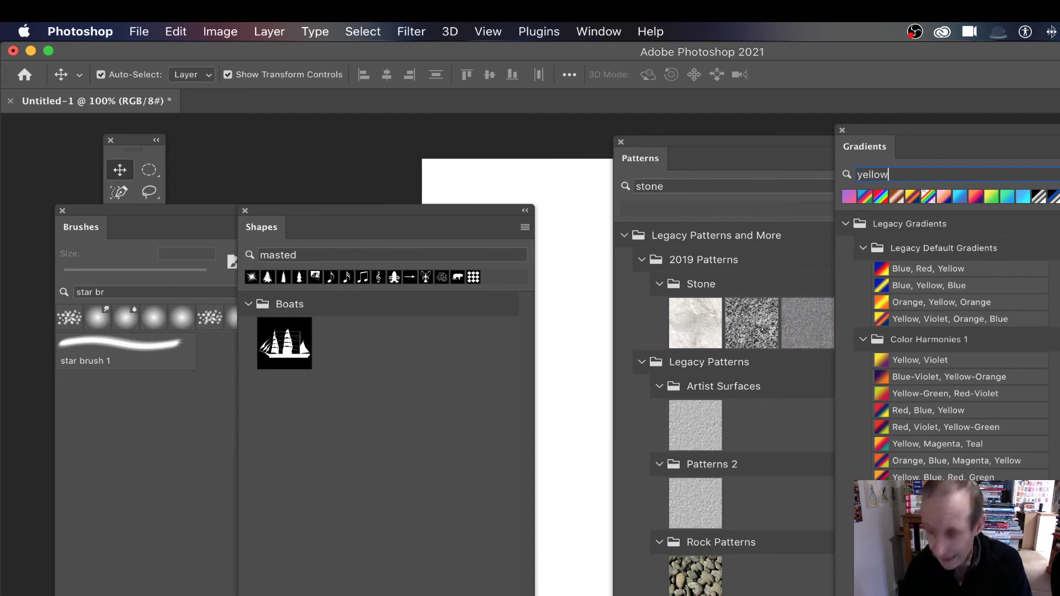
type("-green")
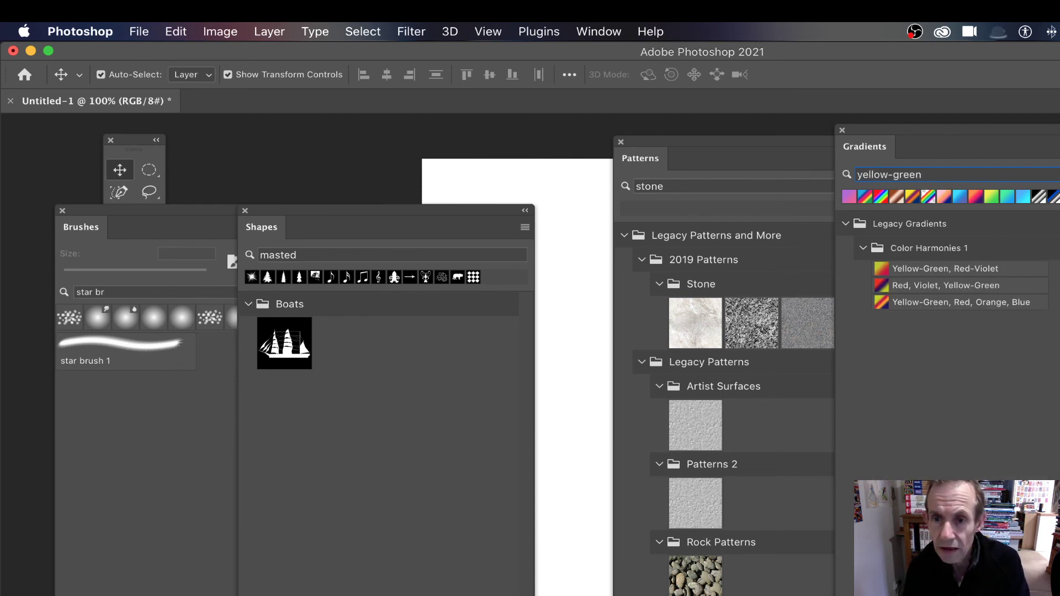